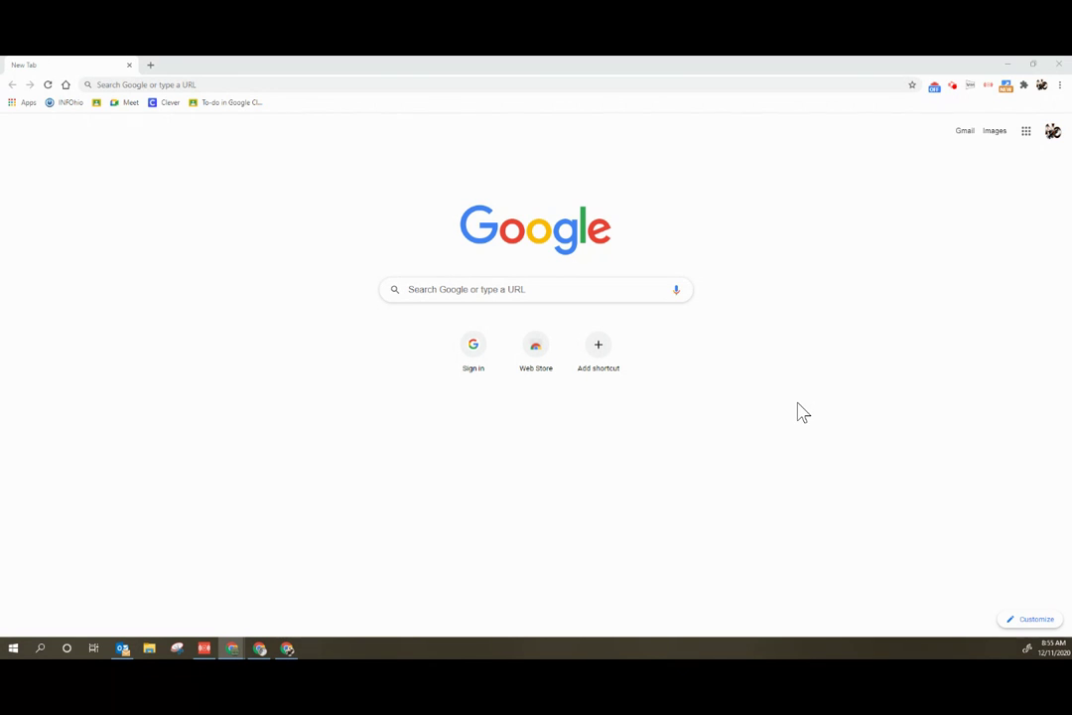
# Step: Paste the teacher.desmos.com Activity Builder link for the Snowflake activity into Chrome's address bar
pyautogui.click(349, 85)
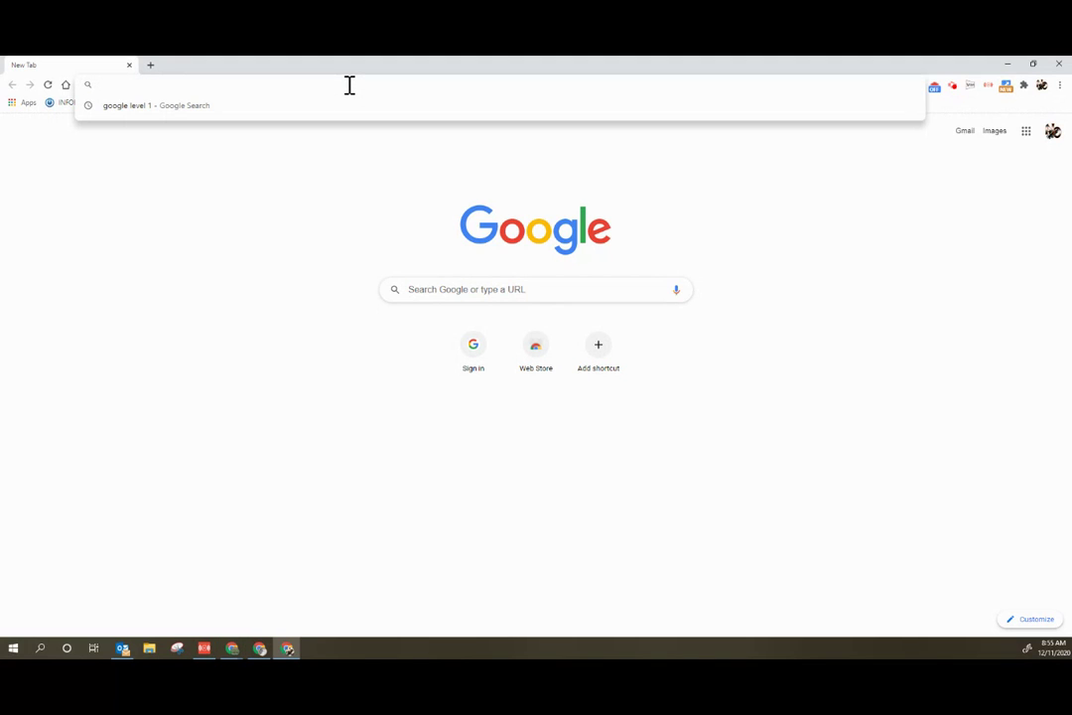
pyautogui.write('https://teacher.desmos.com/activitybuilder/custom/5fd373b1f4146e0d3119db76')
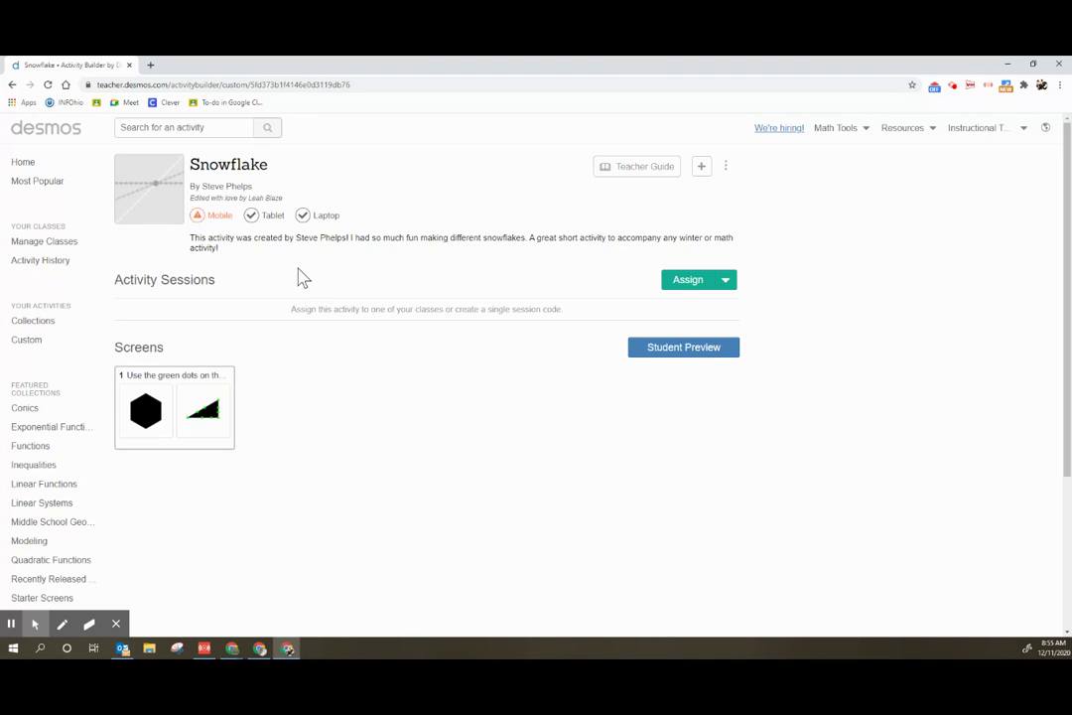
# Step: Sign out of the Desmos teacher account from the top-right account menu
pyautogui.click(1023, 131)
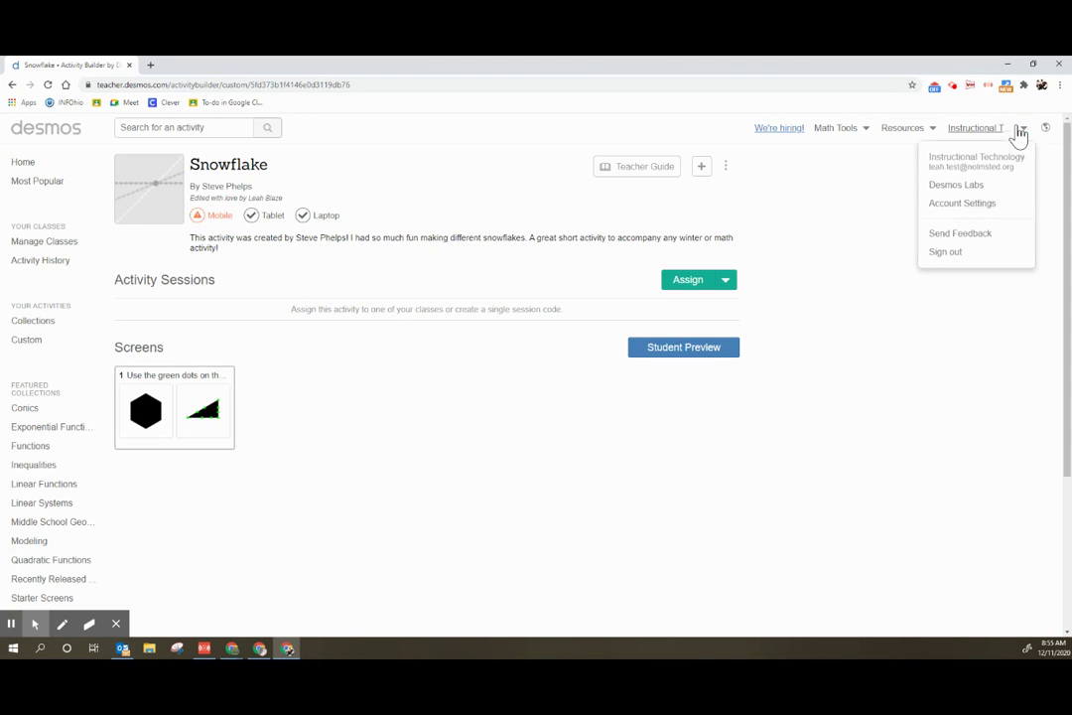
pyautogui.click(950, 255)
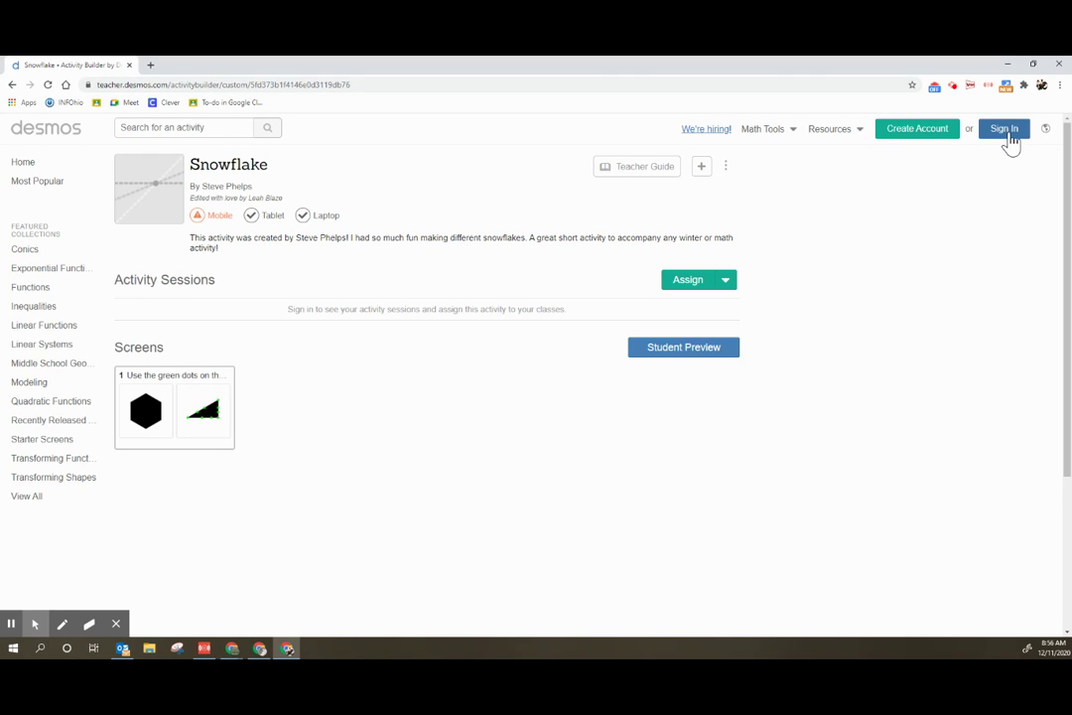
# Step: Sign back in to Desmos Activity Builder with the Google account
pyautogui.click(1005, 129)
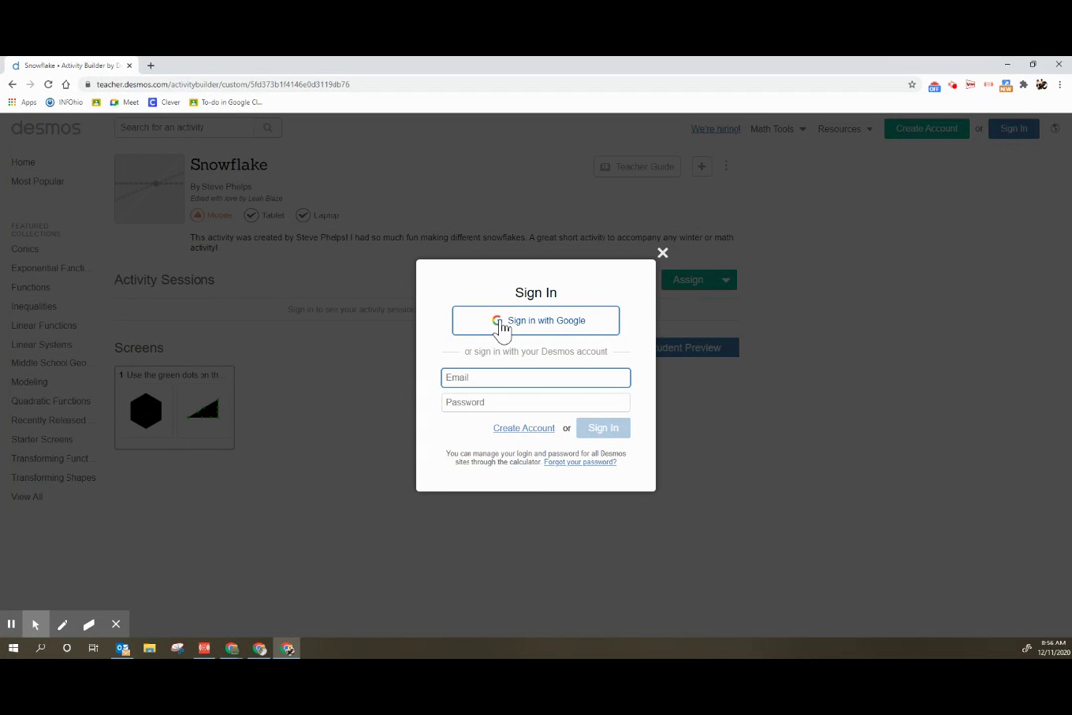
pyautogui.click(503, 328)
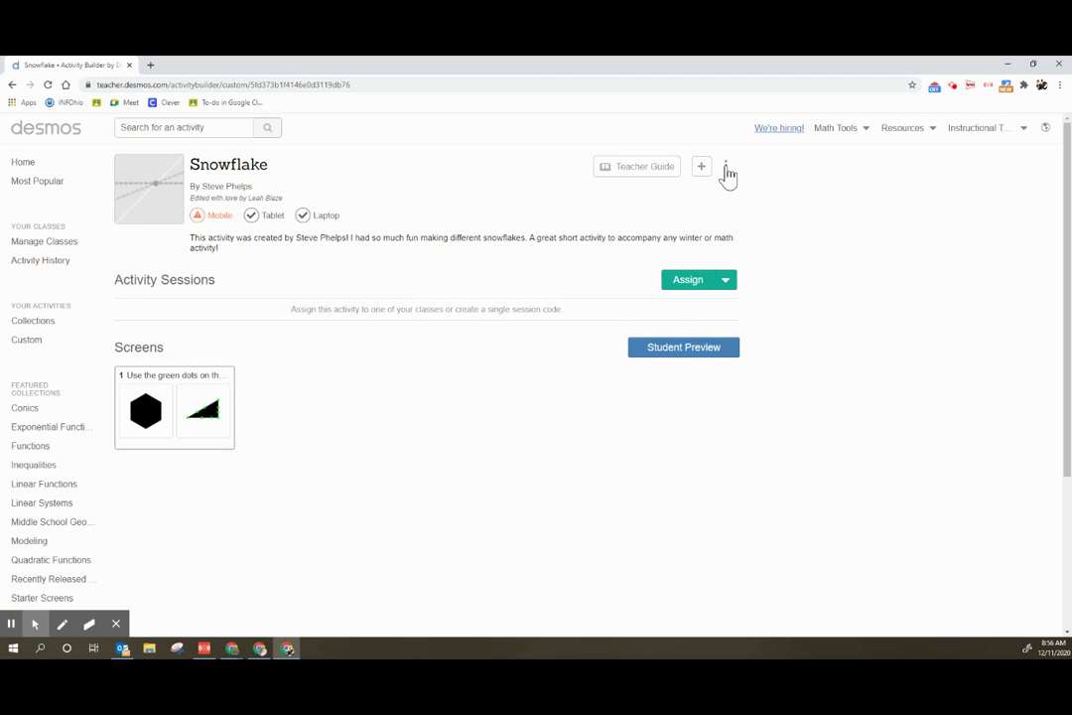
# Step: Create a Single Session Code for Snowflake from the Assign menu
pyautogui.click(727, 173)
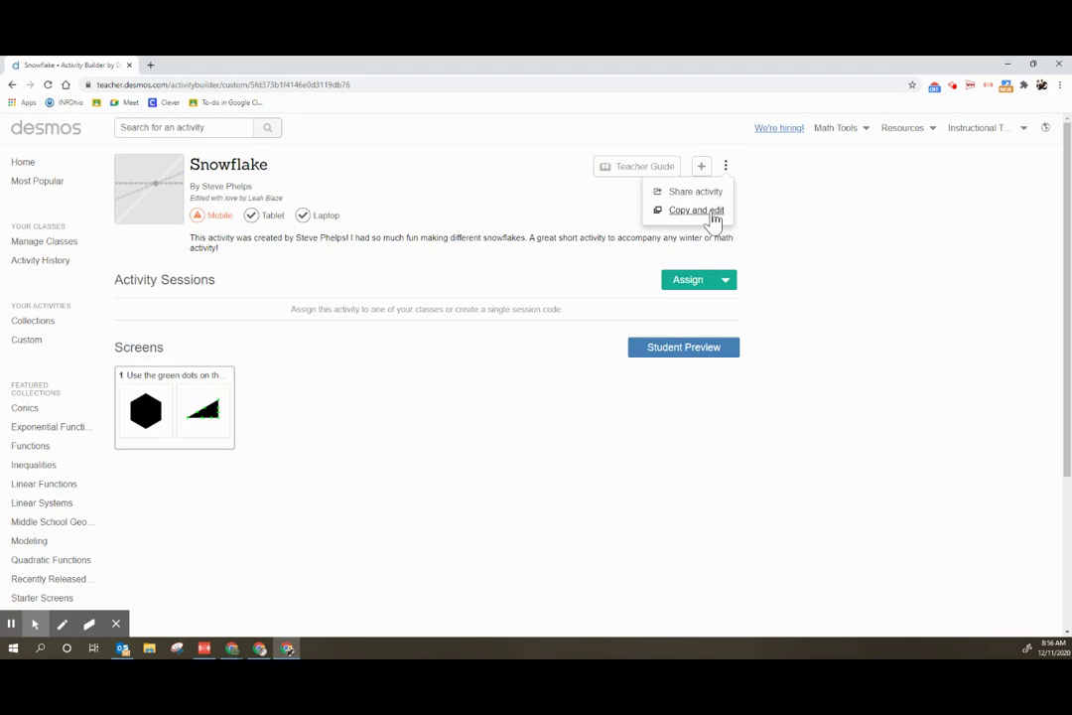
pyautogui.click(783, 230)
pyautogui.click(725, 281)
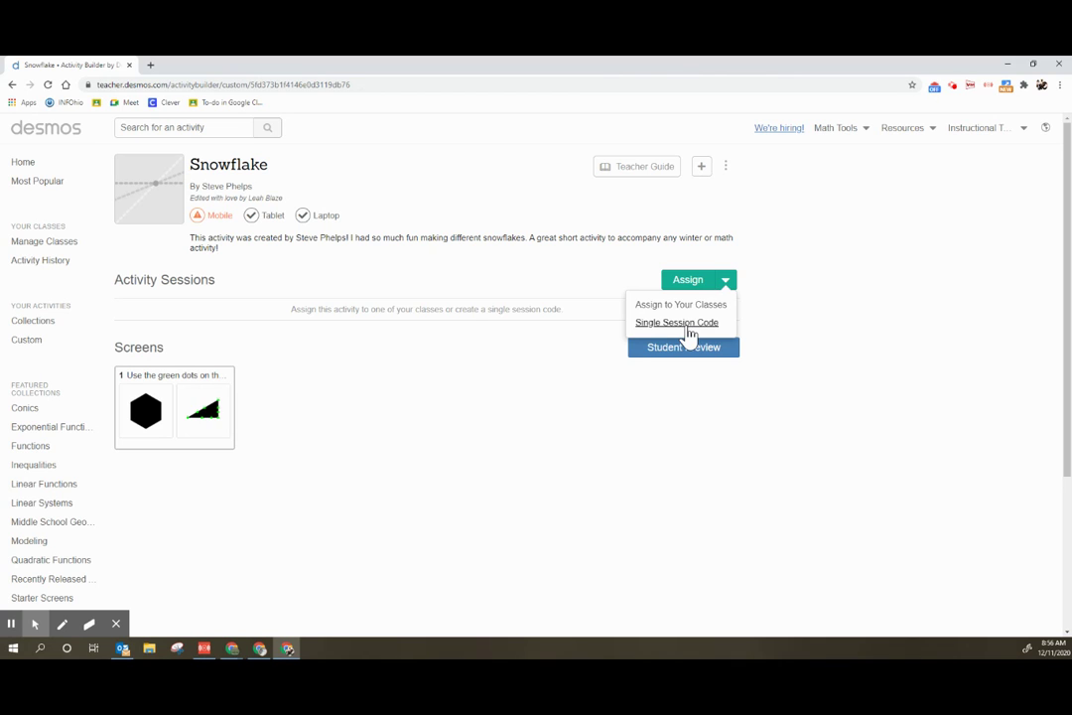
pyautogui.click(686, 322)
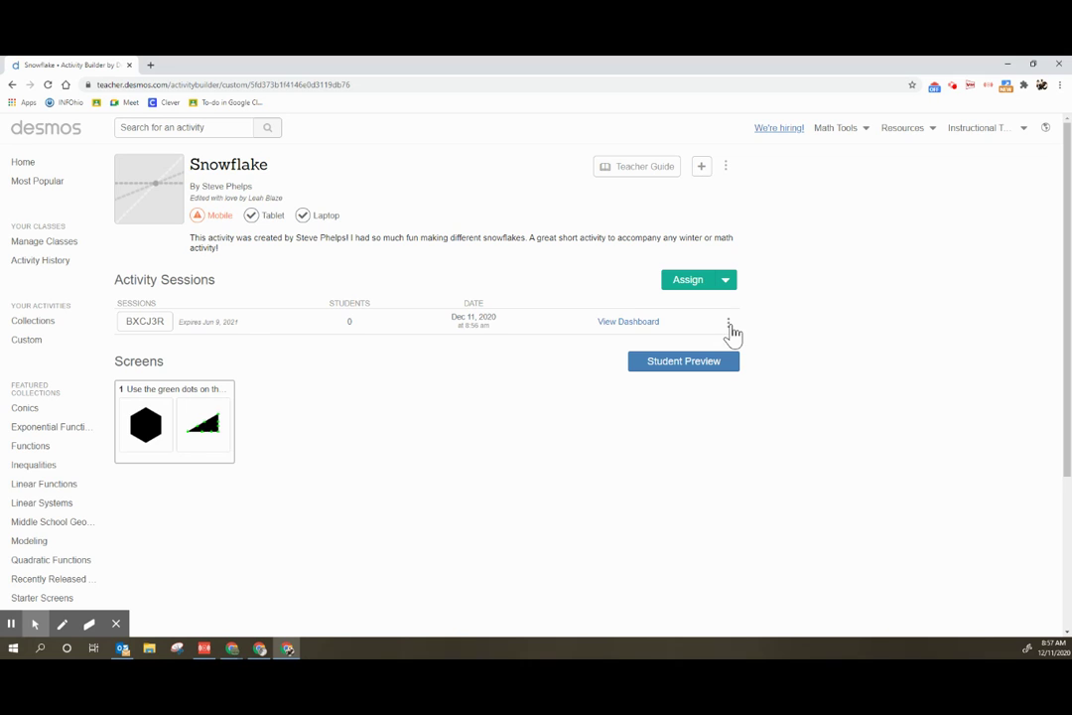
pyautogui.click(728, 322)
# Step: Copy the session's student join link, then switch to the signed-out Chrome window
pyautogui.click(702, 349)
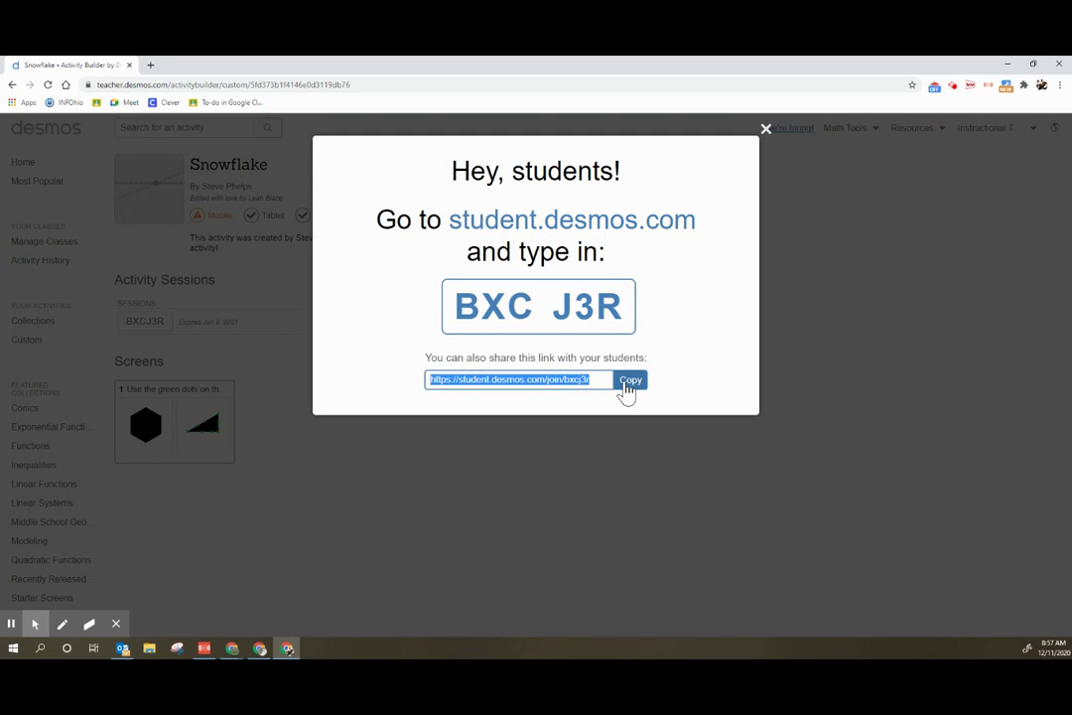
pyautogui.click(627, 390)
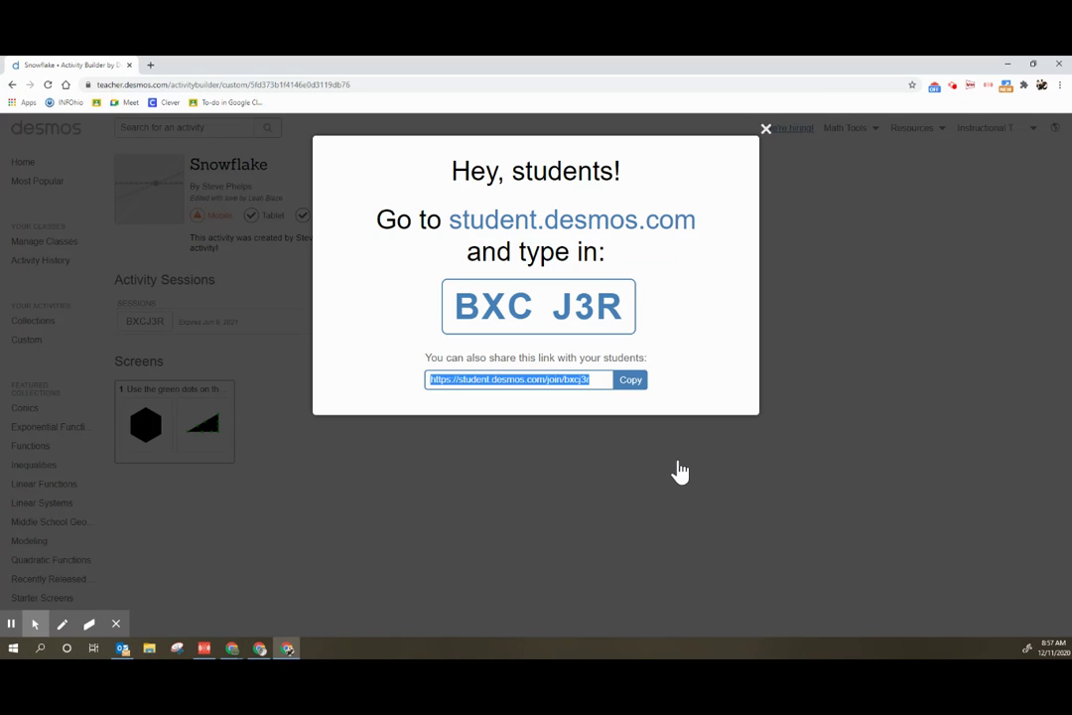
pyautogui.click(806, 483)
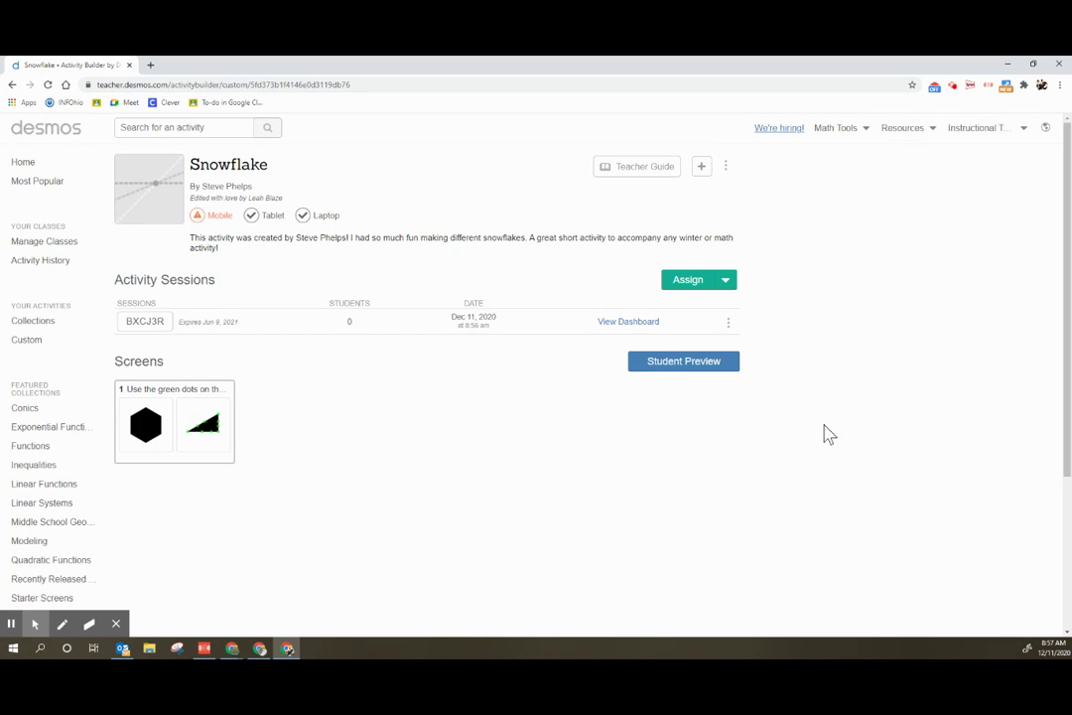
pyautogui.moveTo(236, 650)
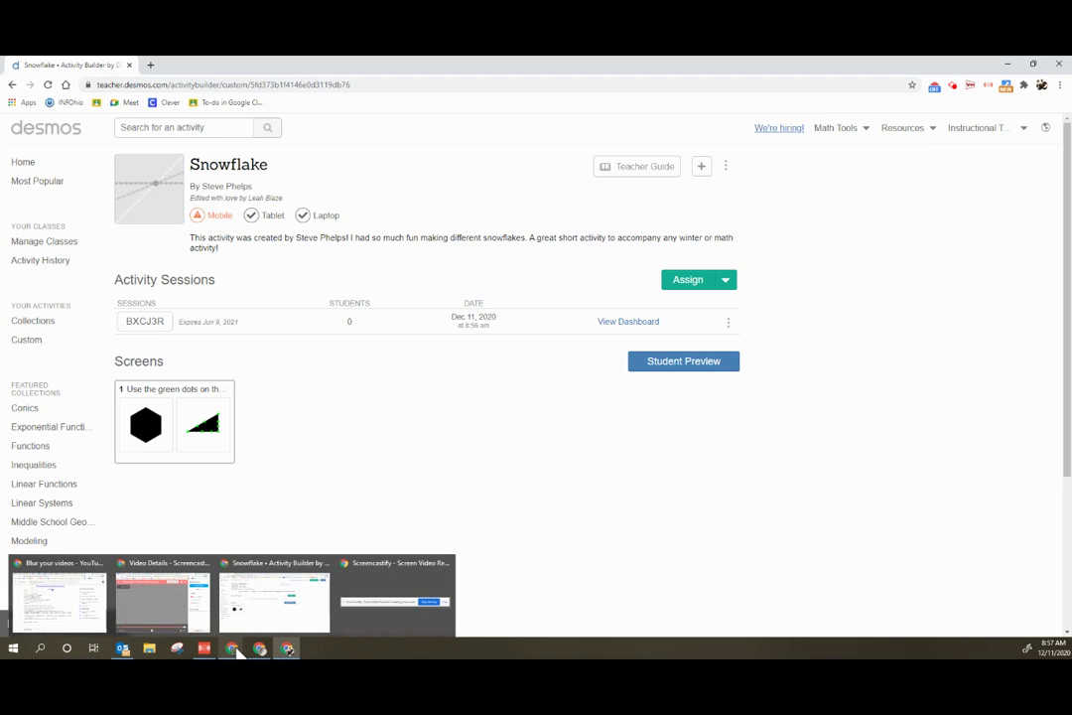
pyautogui.click(283, 596)
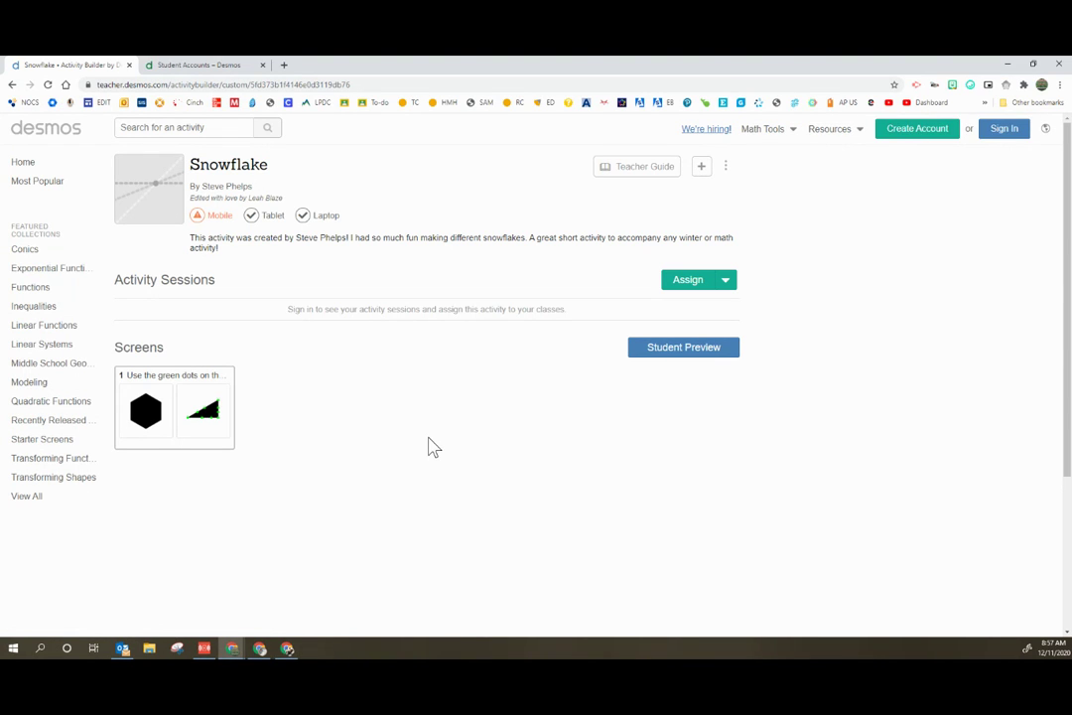
# Step: In a private window, join the session via the link as guest 'Student Name'
pyautogui.hotkey('ctrl', 'shift', 'n')
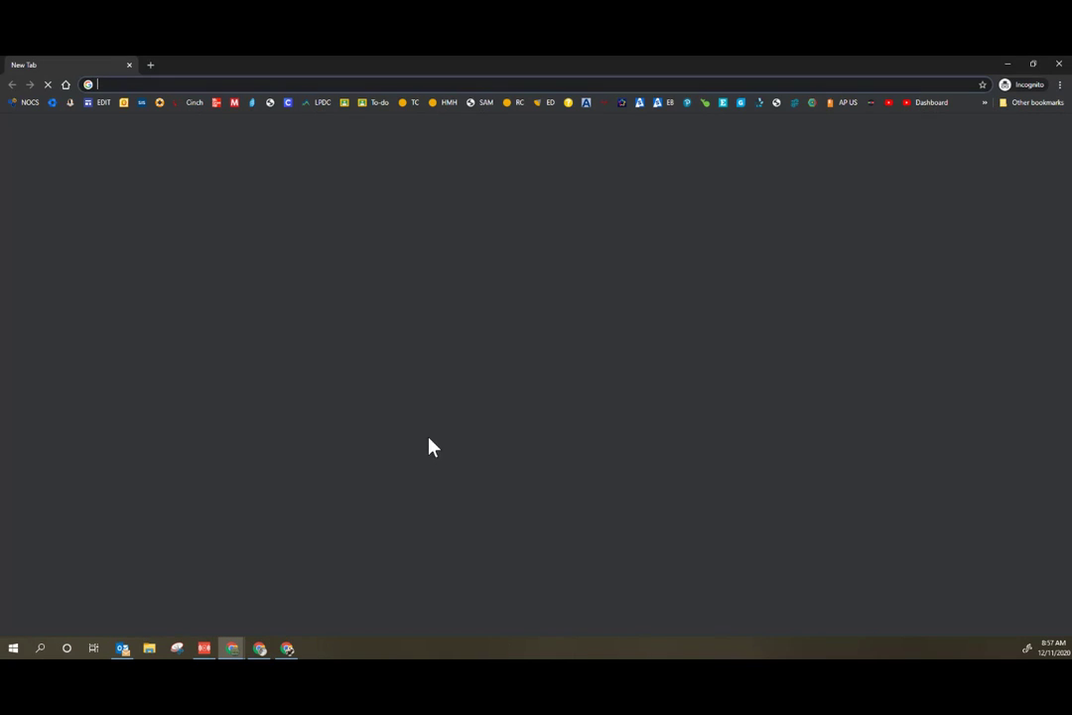
pyautogui.hotkey('ctrl', 'v')
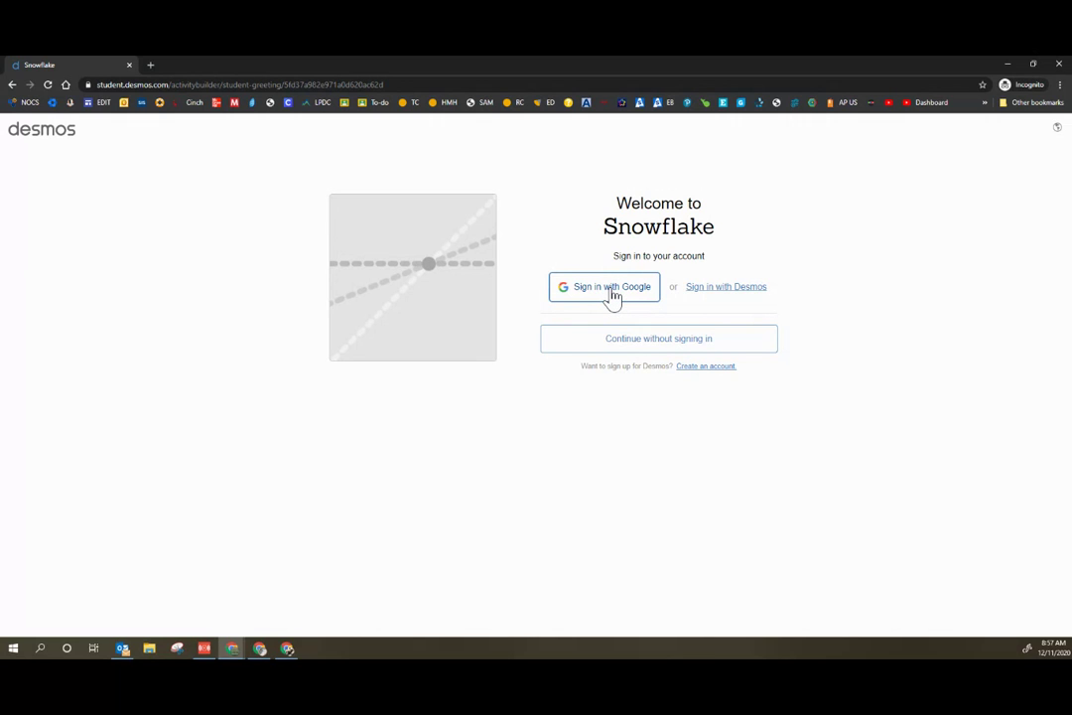
pyautogui.click(645, 353)
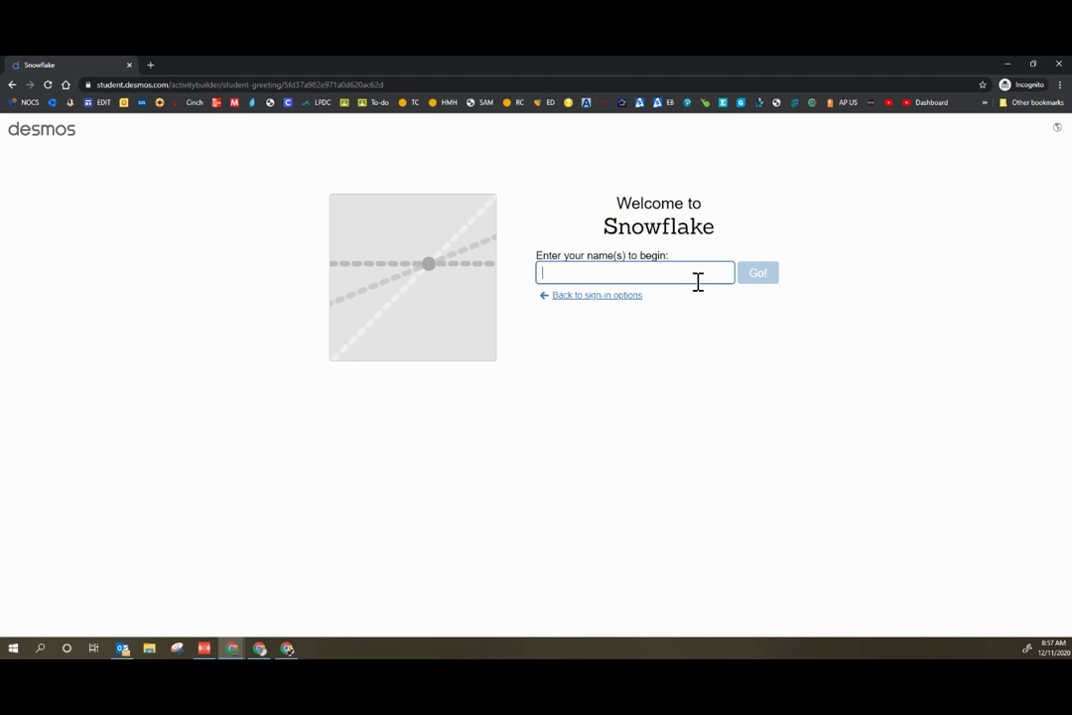
pyautogui.click(628, 302)
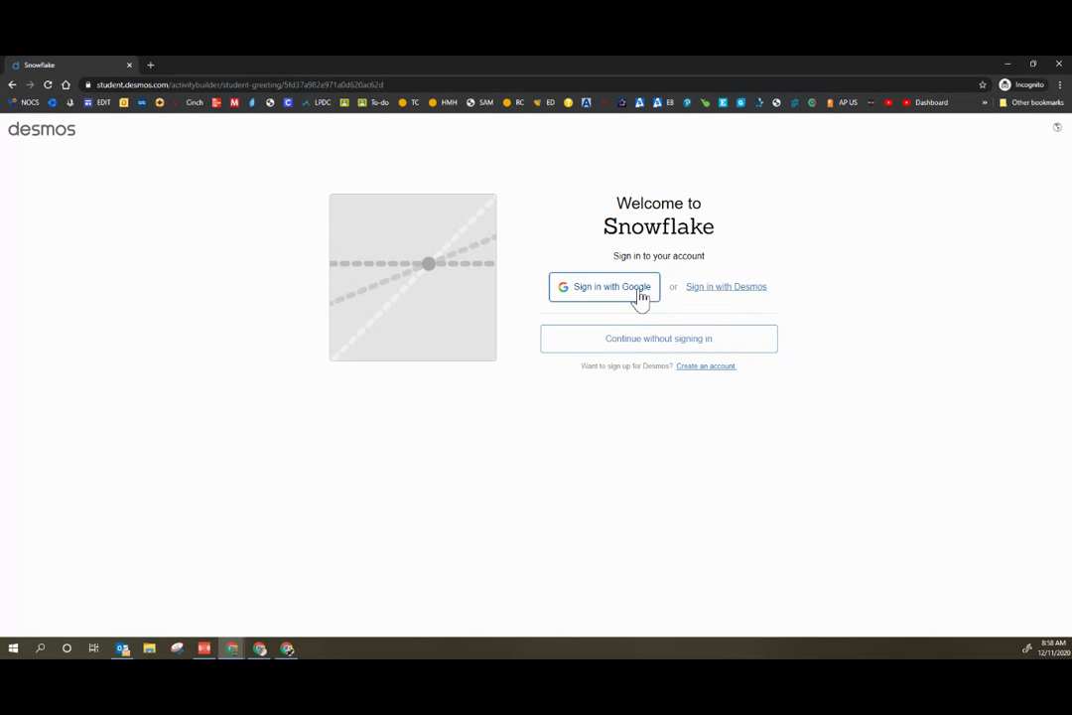
pyautogui.click(662, 341)
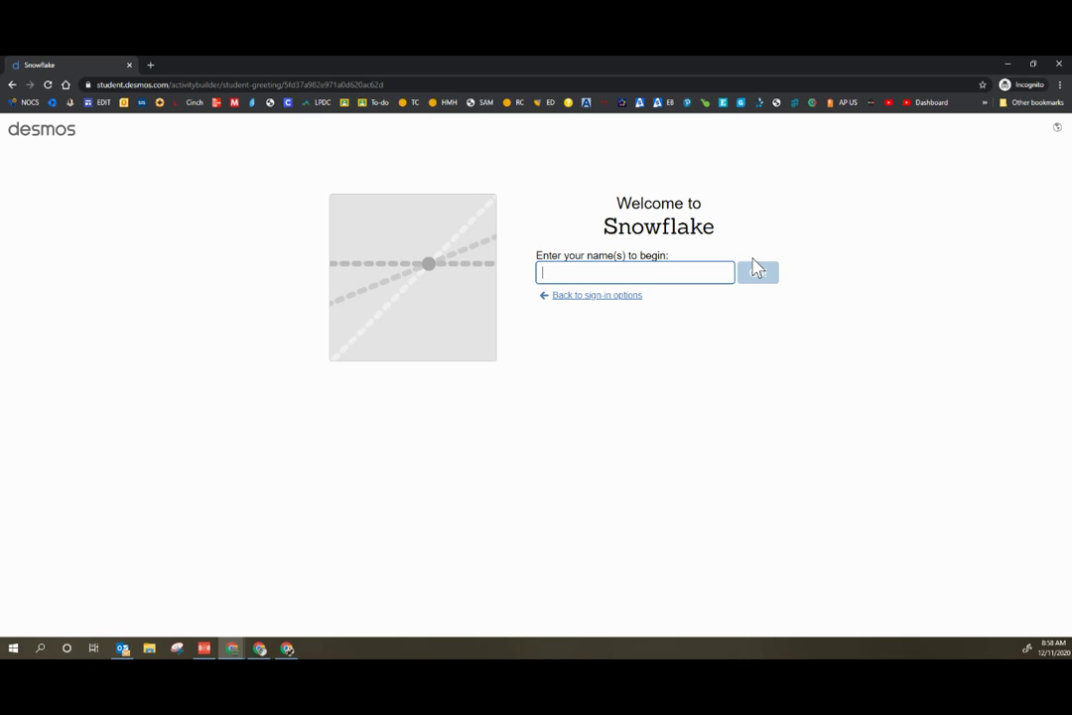
pyautogui.write('Student Name')
pyautogui.click(758, 272)
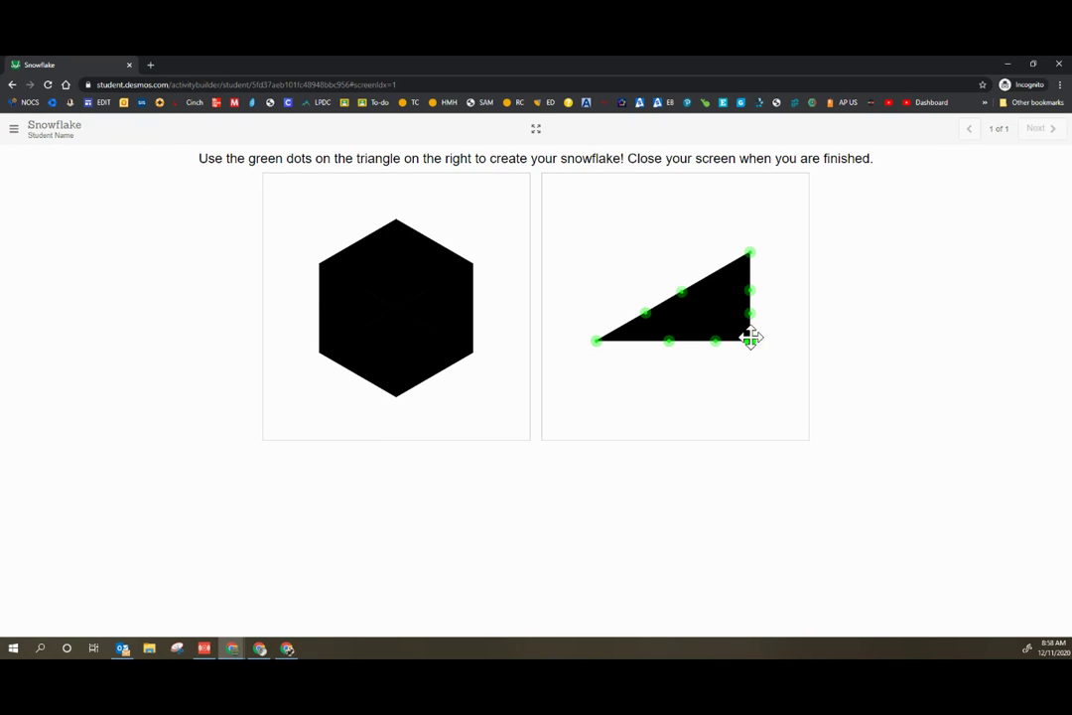
# Step: Drag five green points to make a spiky snowflake, then close the student window
pyautogui.moveTo(750, 338); pyautogui.dragTo(717, 312)
pyautogui.moveTo(643, 319); pyautogui.dragTo(691, 320)
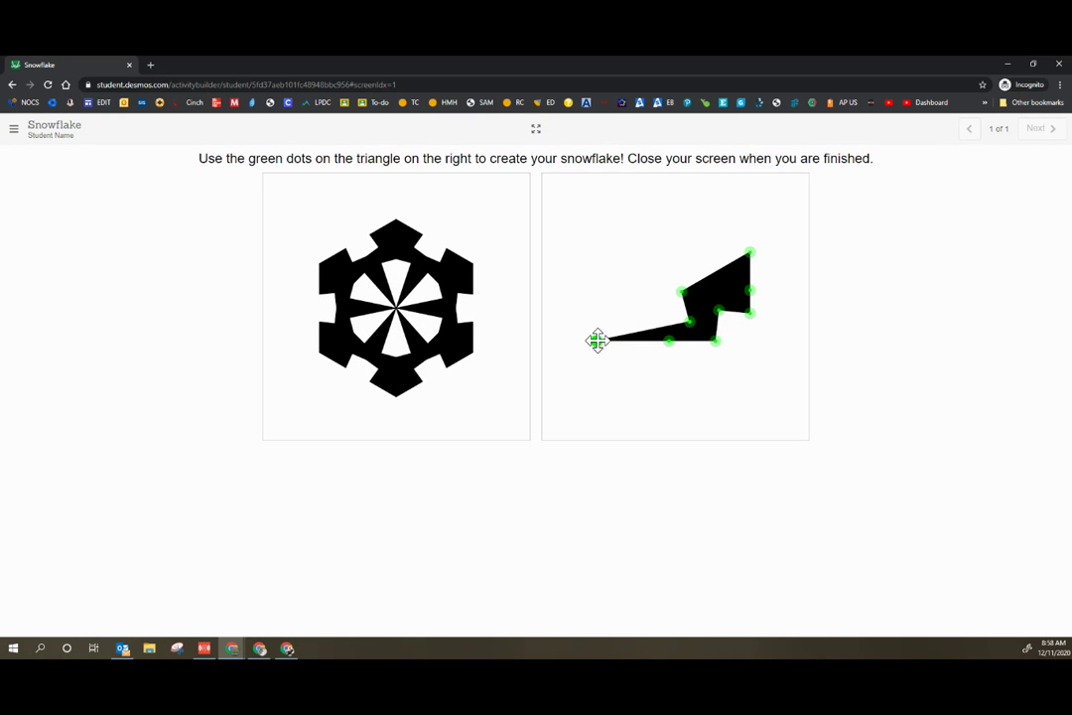
pyautogui.moveTo(597, 340); pyautogui.dragTo(670, 339)
pyautogui.moveTo(749, 289); pyautogui.dragTo(789, 309)
pyautogui.moveTo(750, 252); pyautogui.dragTo(714, 281)
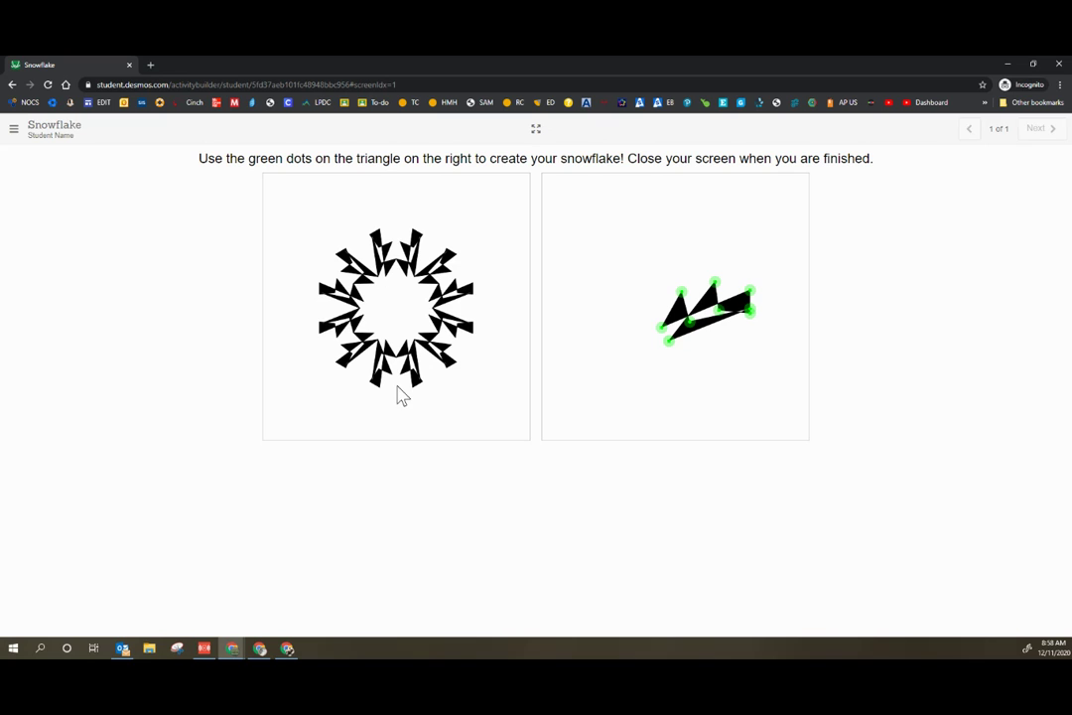
pyautogui.click(1059, 64)
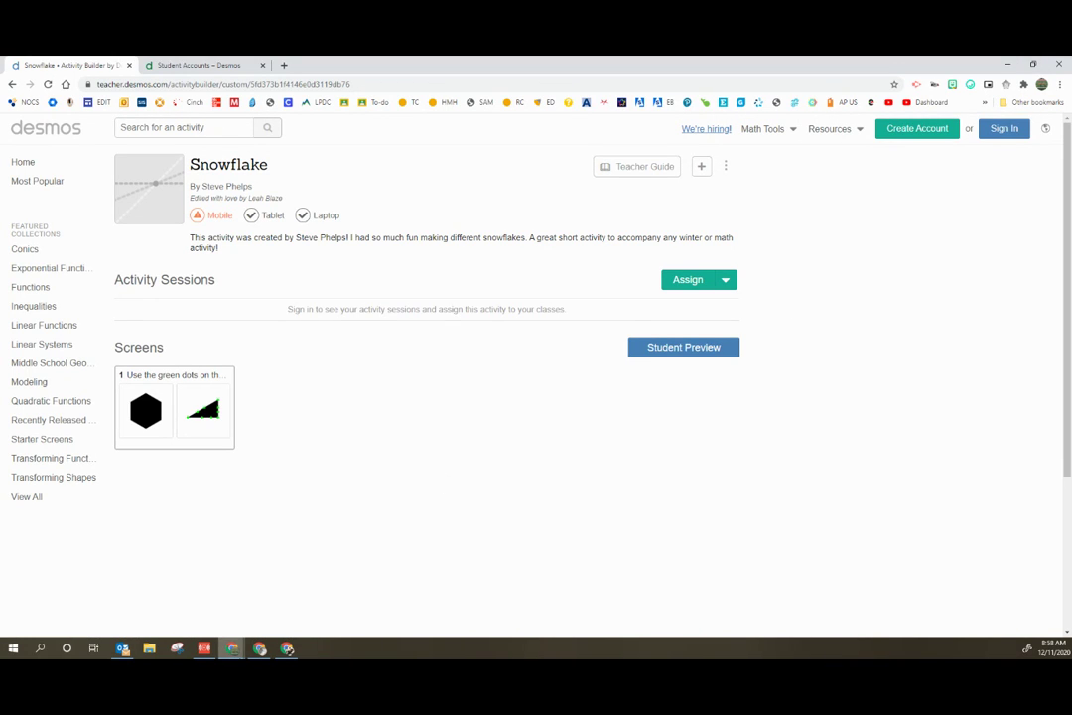
# Step: Open the Snowflake session's dashboard in the signed-in window and dismiss the join-code dialog
pyautogui.click(287, 648)
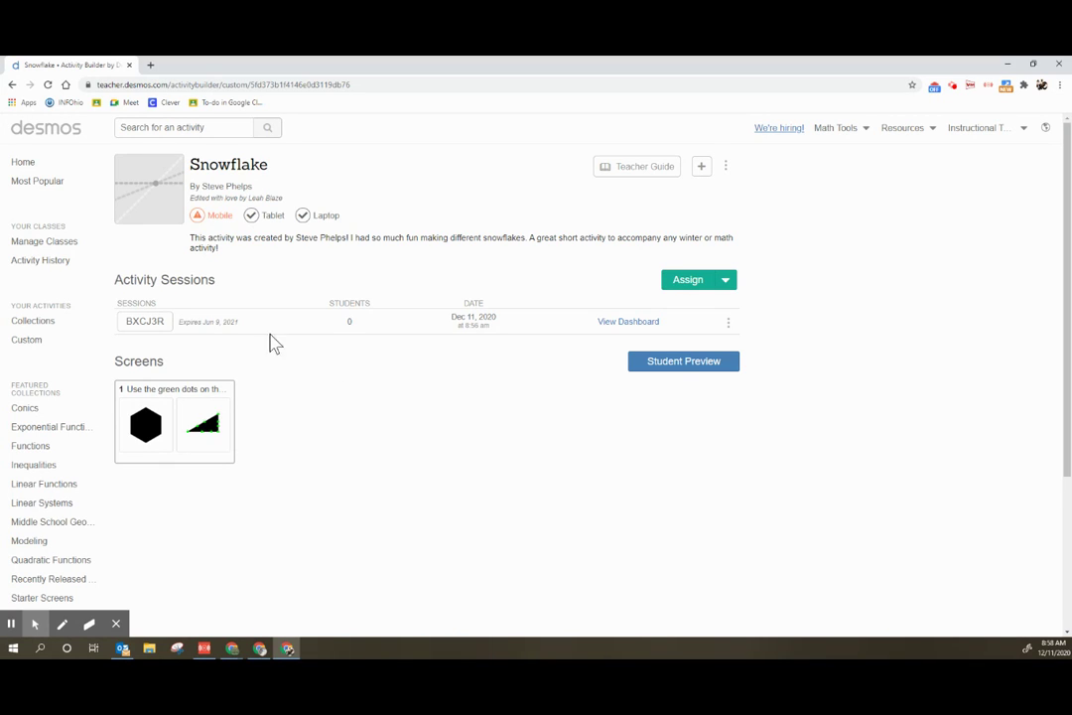
pyautogui.click(629, 324)
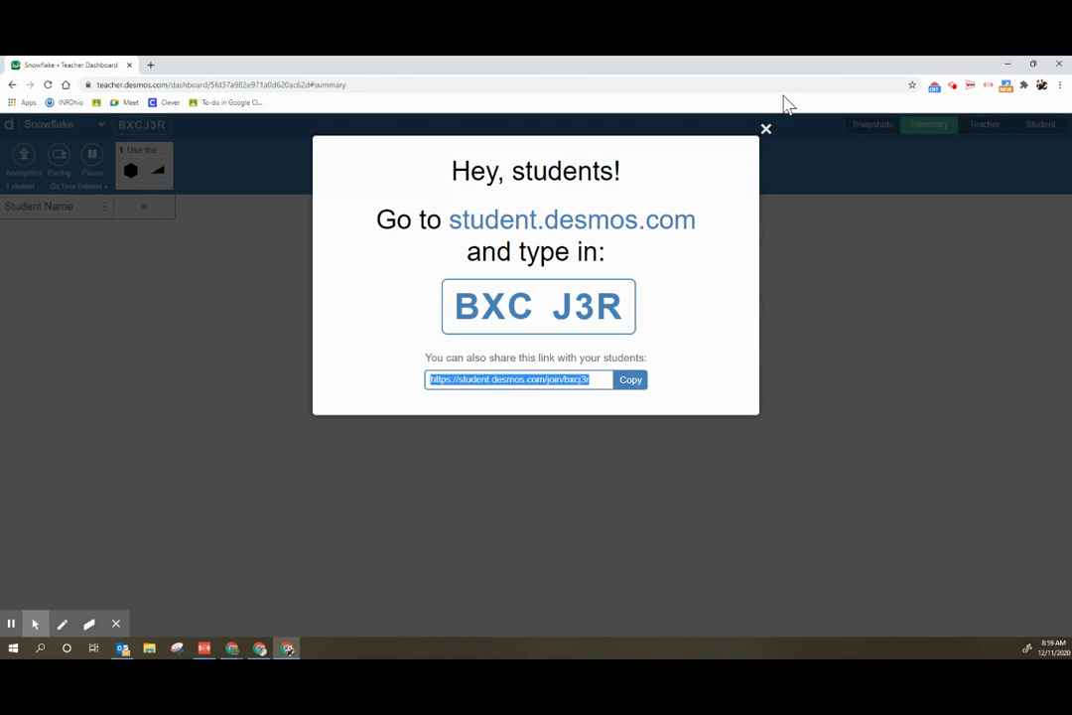
pyautogui.click(766, 130)
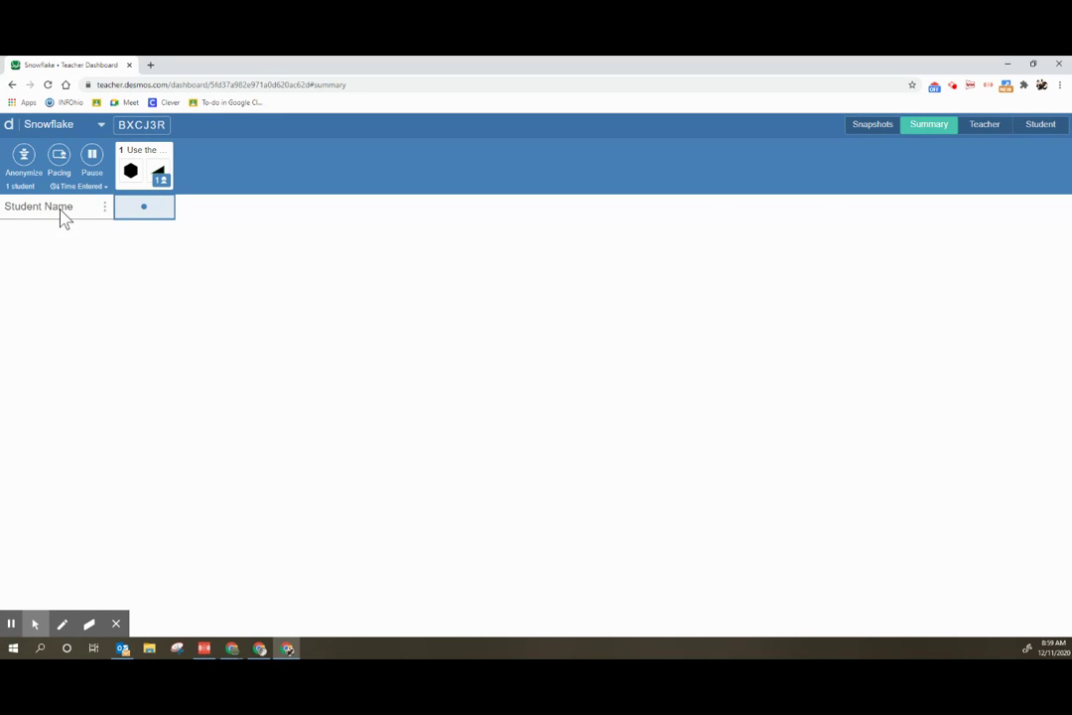
pyautogui.click(142, 206)
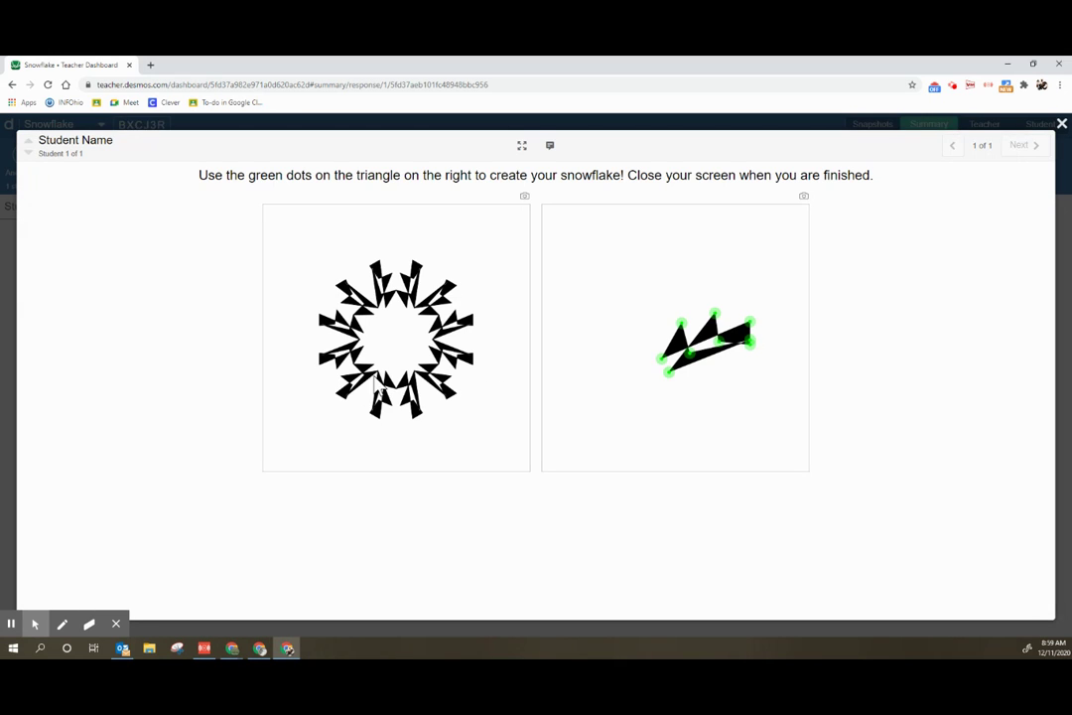
pyautogui.click(1061, 123)
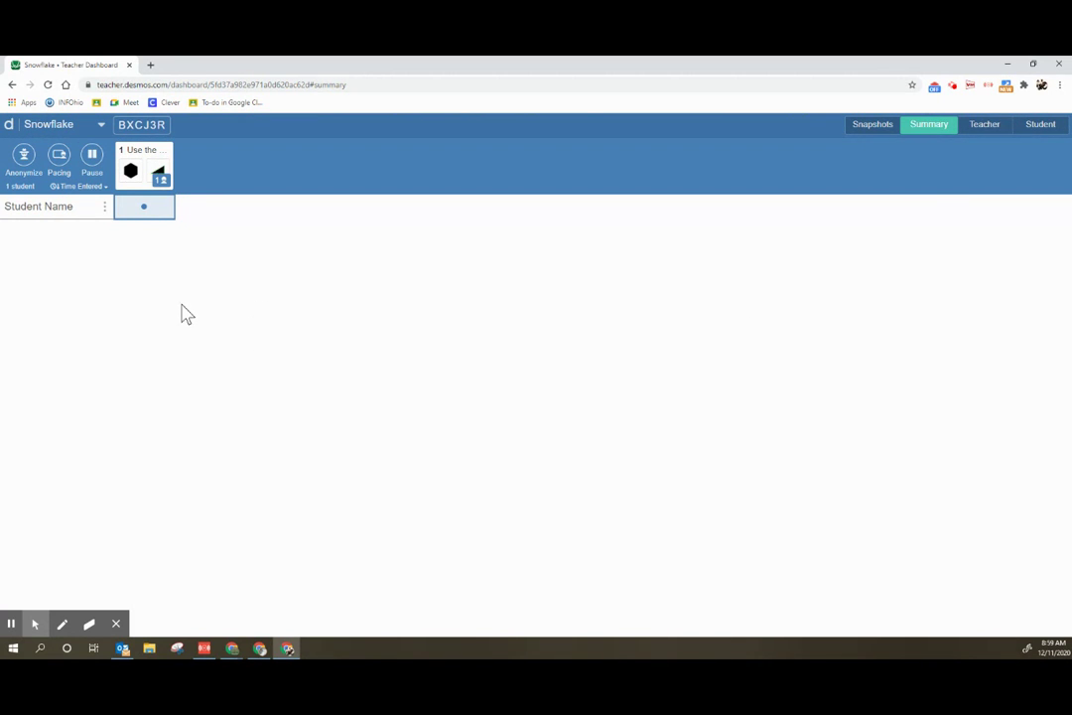
pyautogui.click(130, 219)
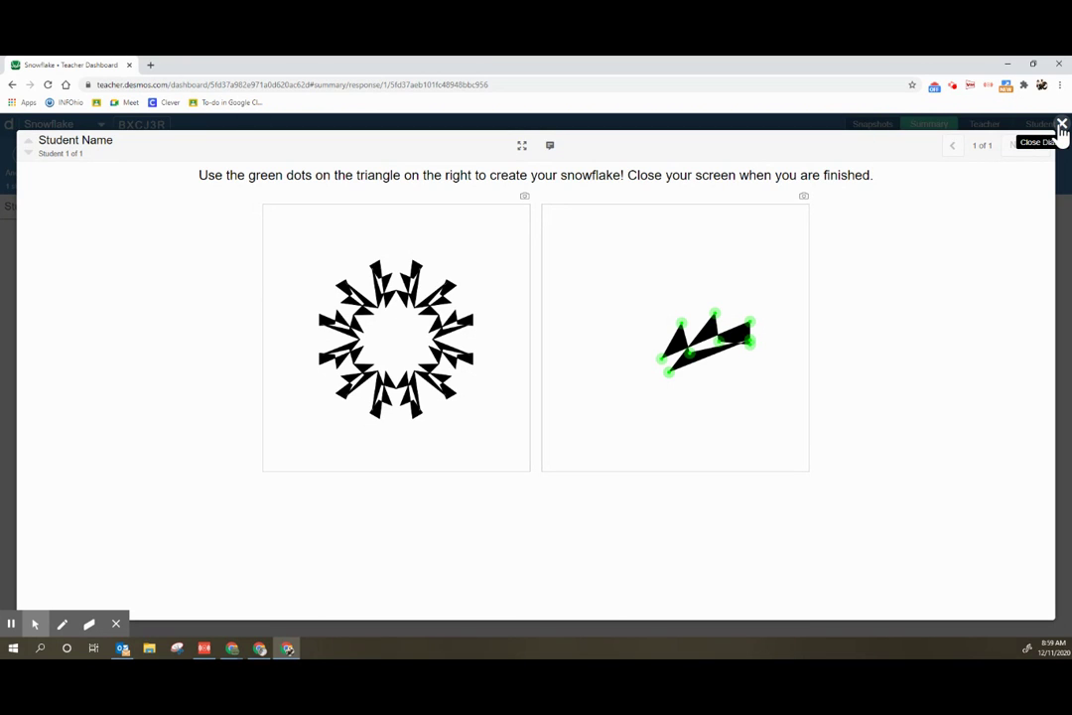
pyautogui.click(1063, 126)
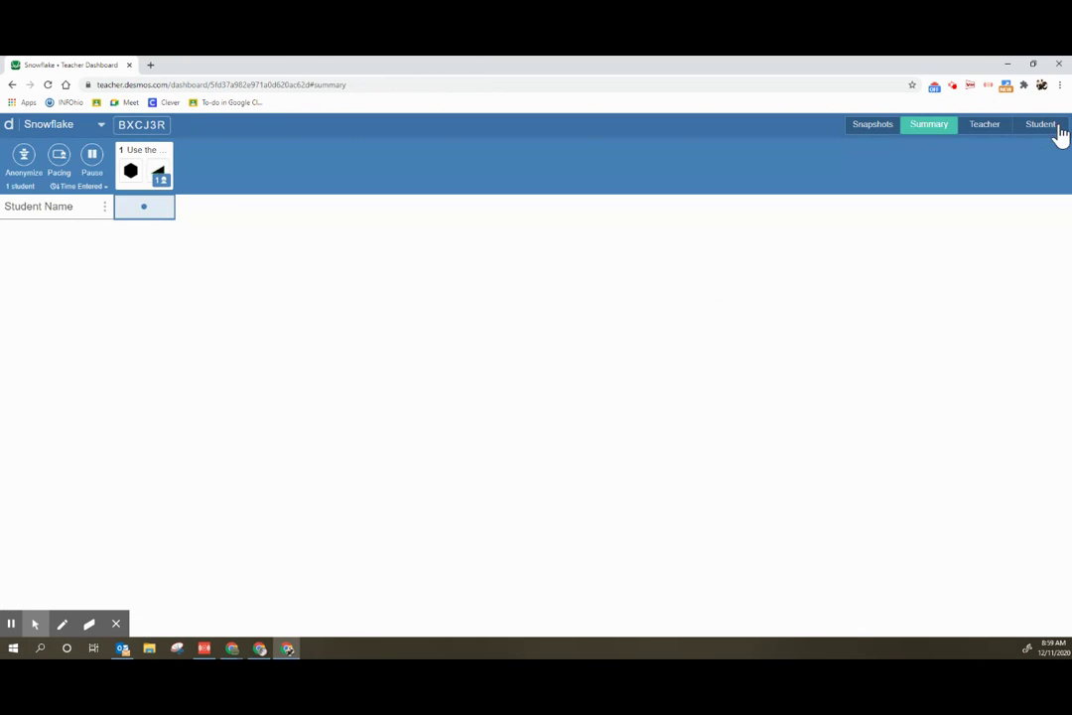
pyautogui.click(983, 132)
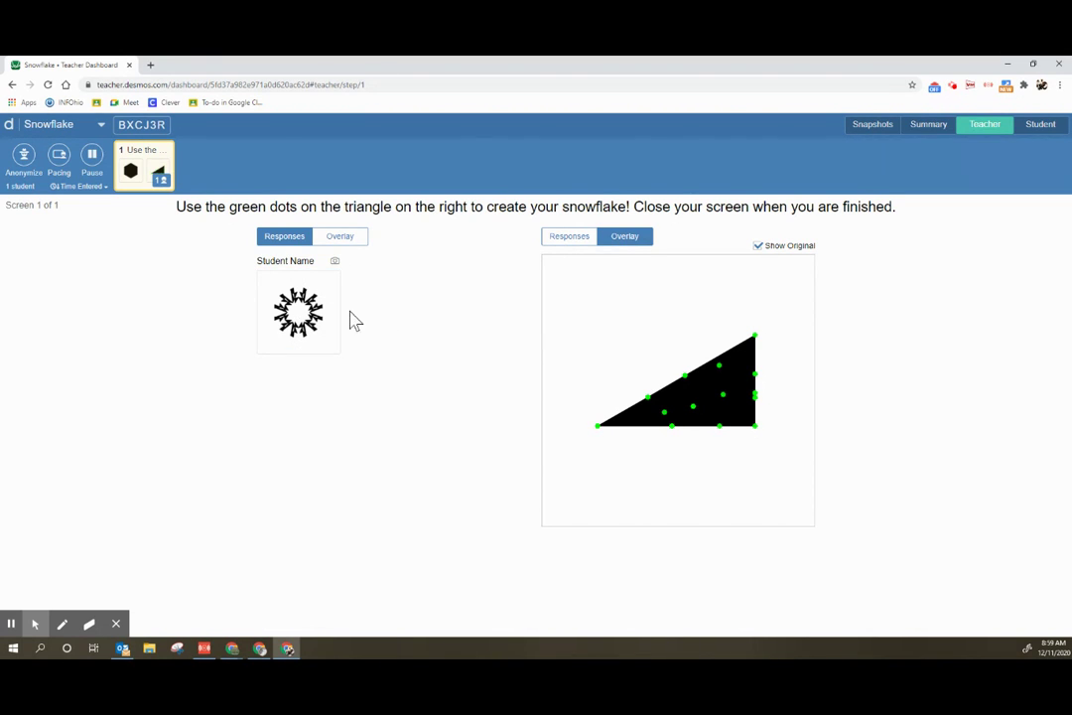
# Step: Overlay responses with Show Original off, return to Responses, then preview the Student view
pyautogui.click(338, 241)
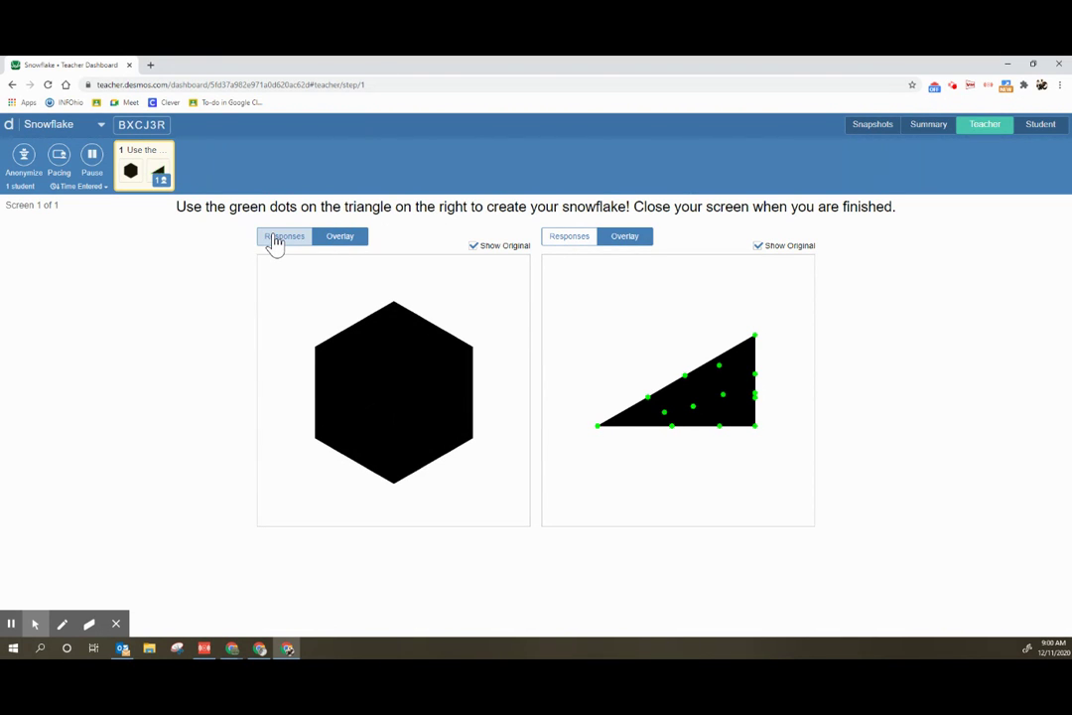
pyautogui.click(474, 247)
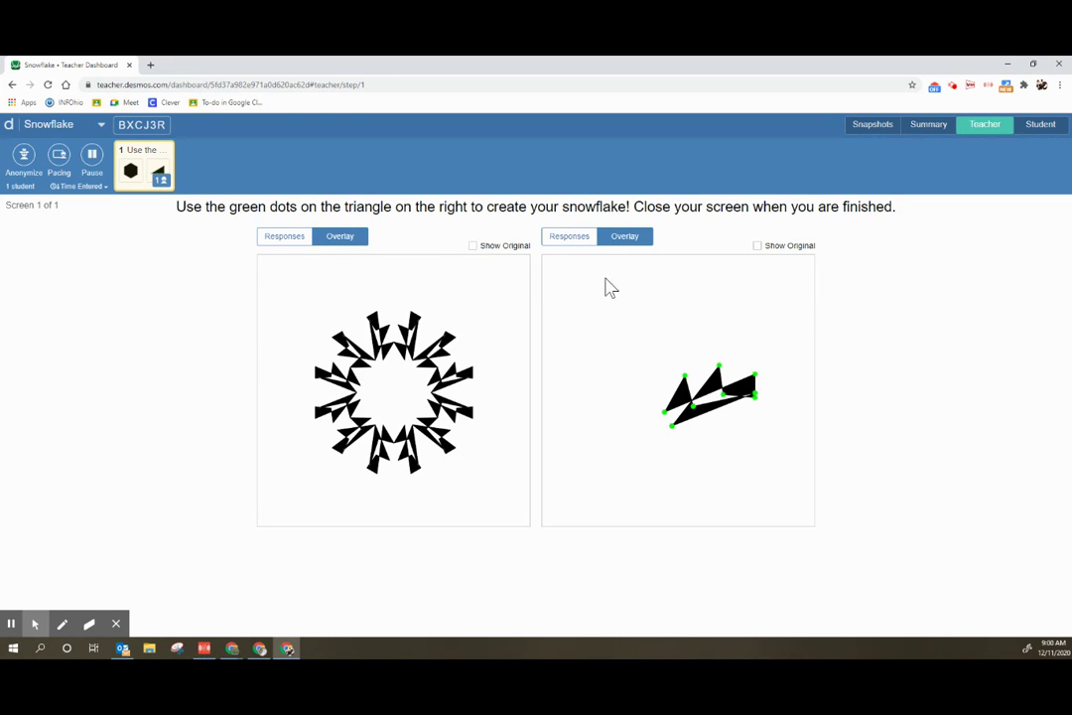
pyautogui.click(280, 240)
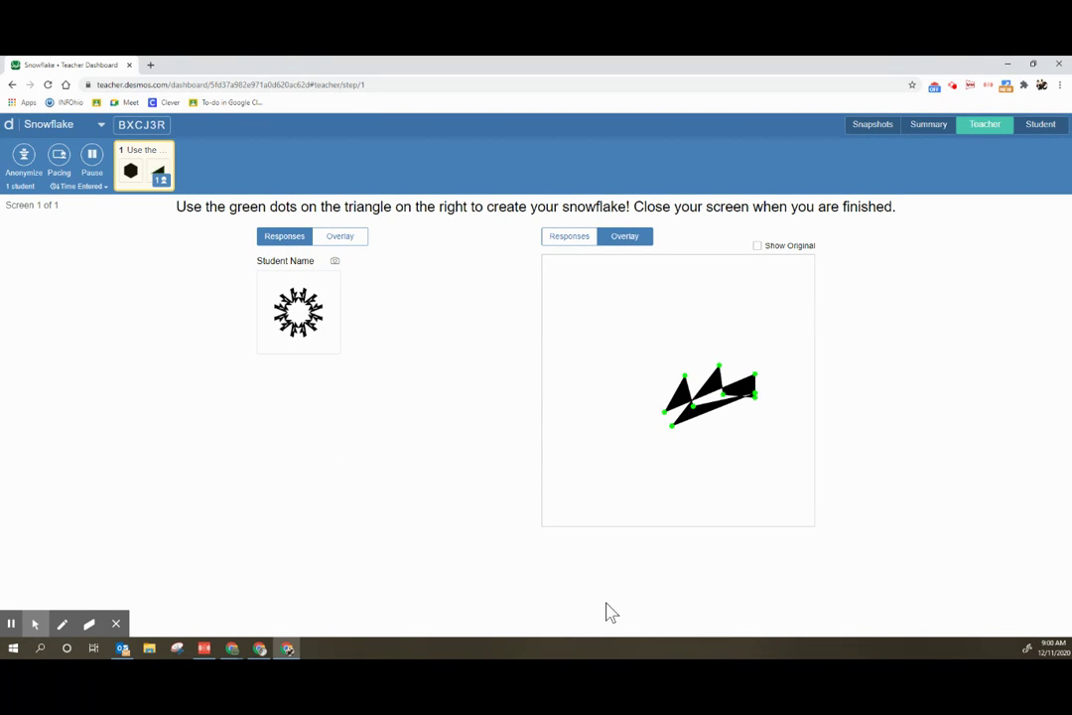
pyautogui.click(1038, 129)
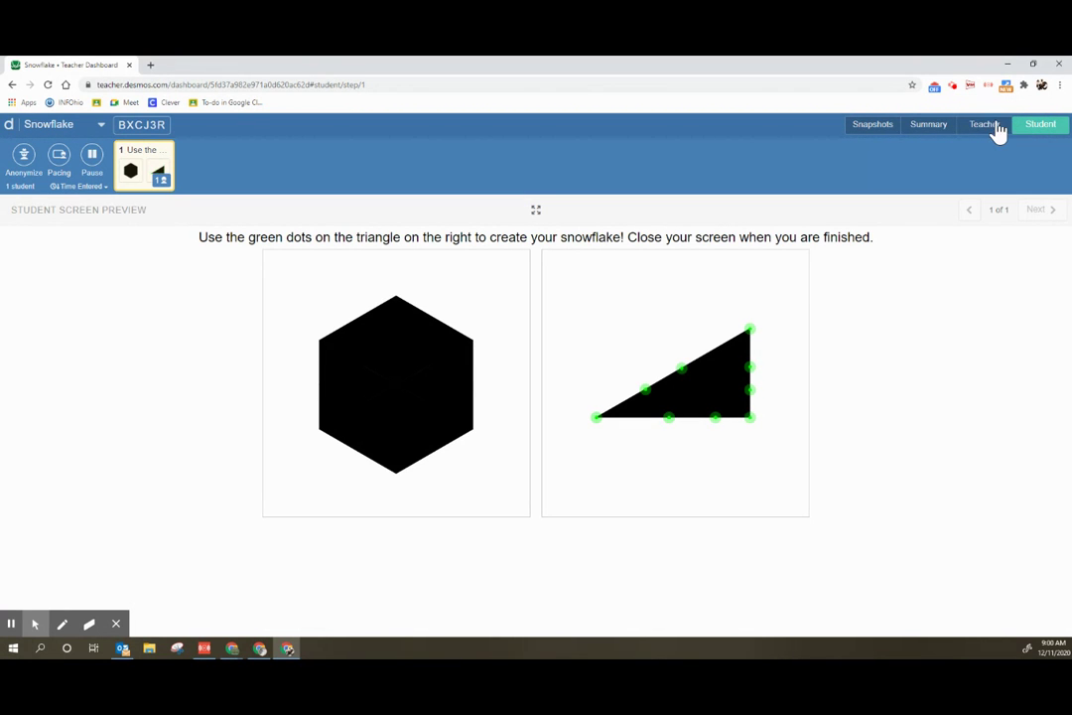
# Step: Switch through Teacher, Snapshots and Summary, then open screen 1's teacher view
pyautogui.click(982, 132)
pyautogui.click(884, 130)
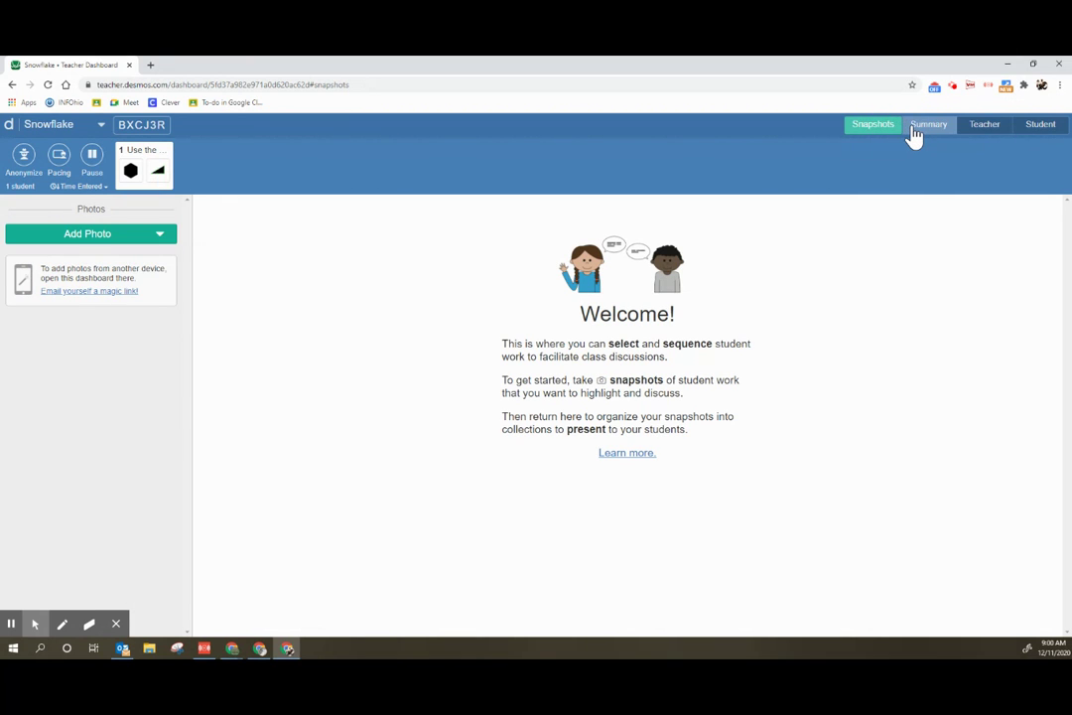
pyautogui.click(914, 136)
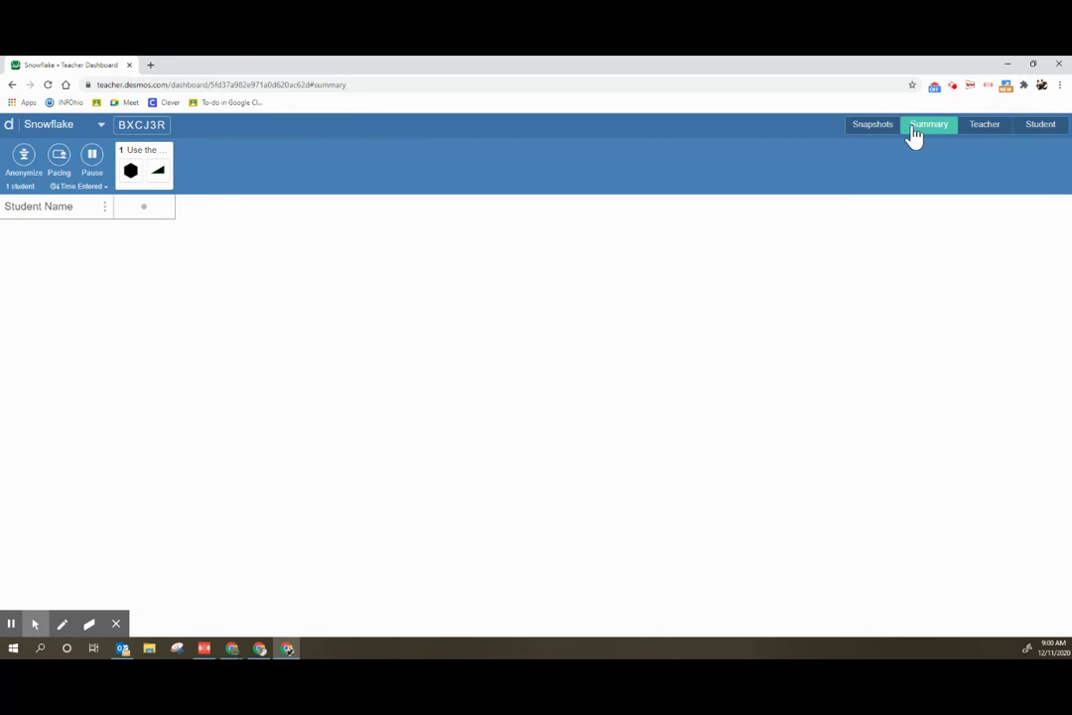
pyautogui.click(152, 176)
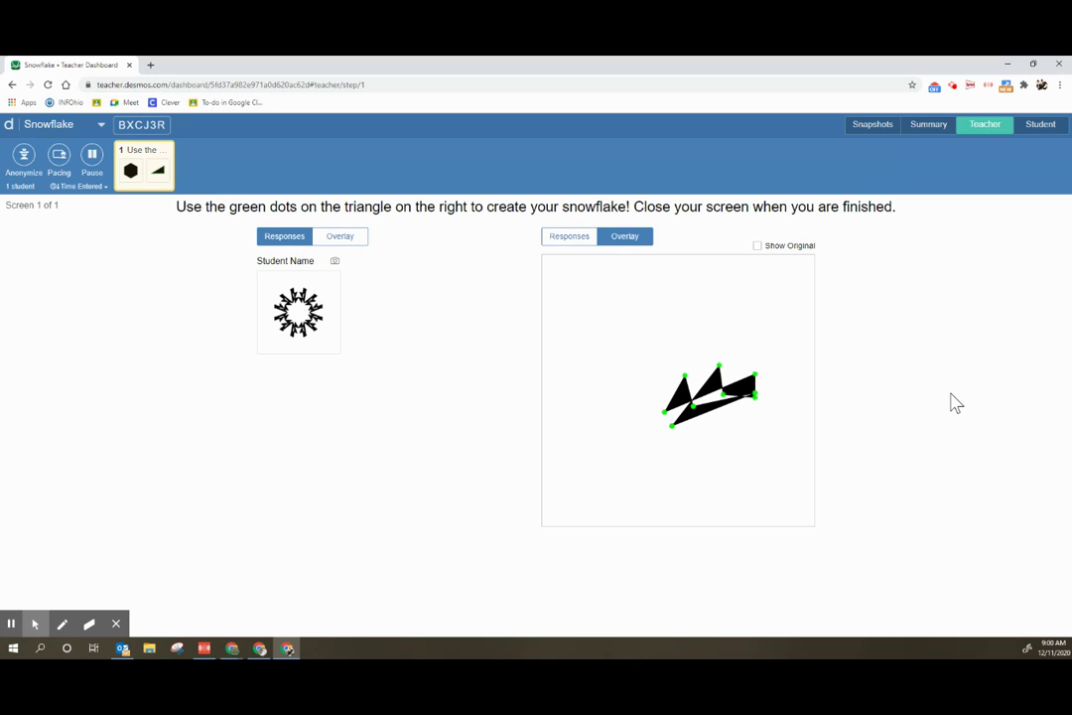
# Step: Snapshot the student's snowflake and put it in a new collection titled 'Snowflakes'
pyautogui.click(335, 262)
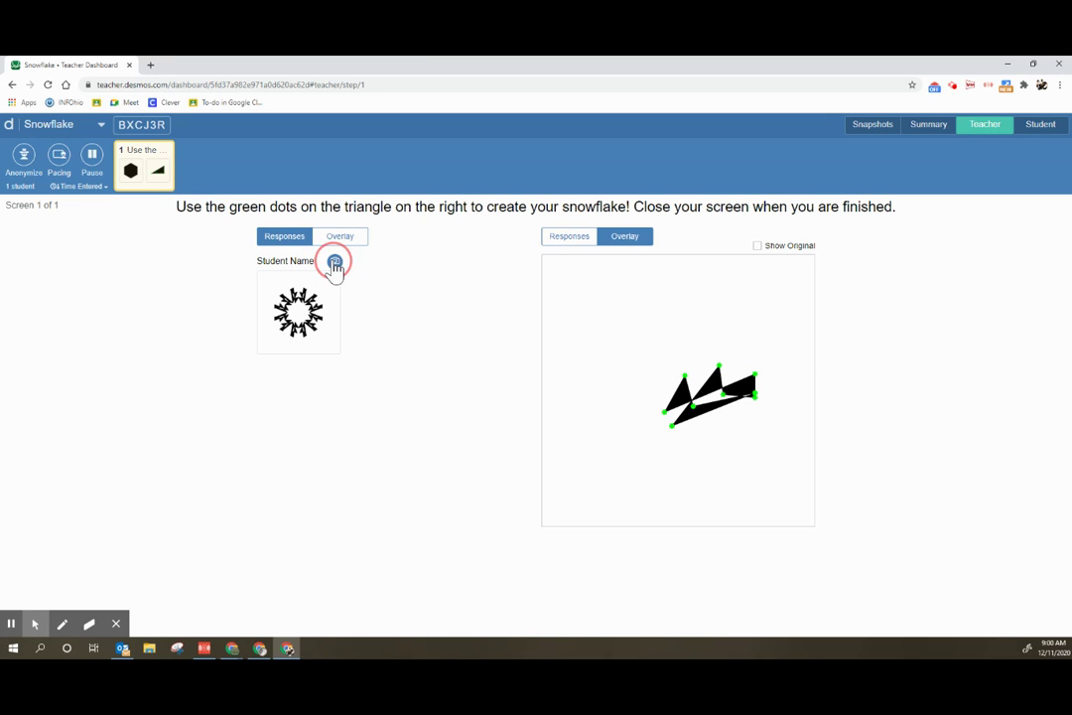
pyautogui.click(860, 135)
pyautogui.moveTo(36, 276); pyautogui.dragTo(290, 256)
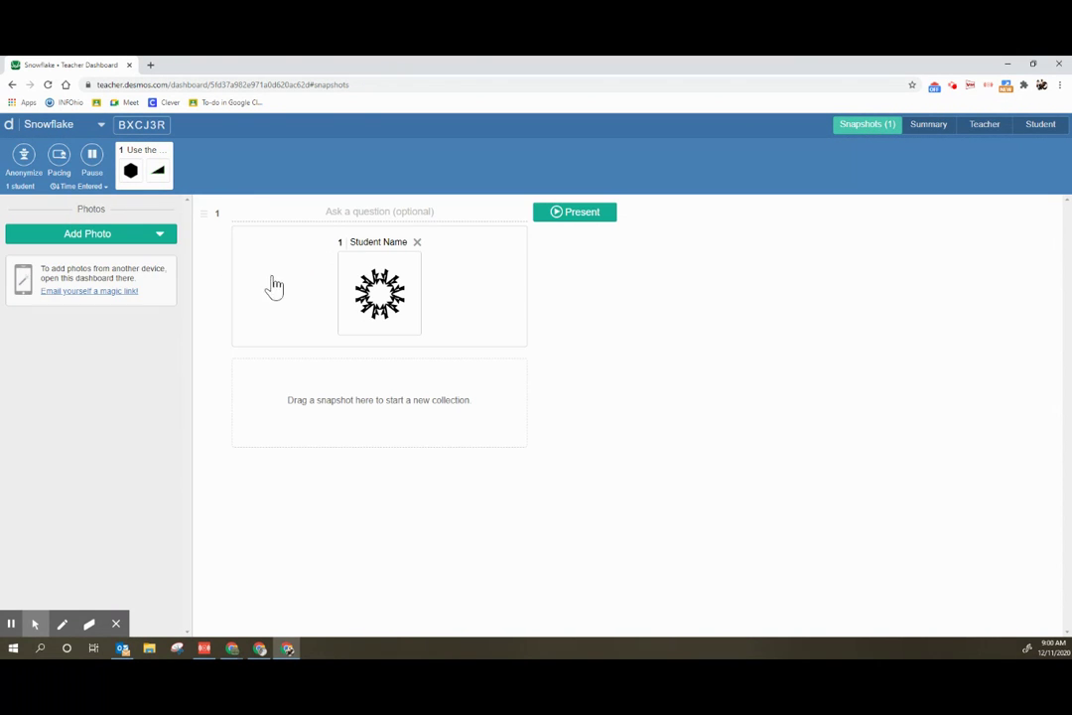
pyautogui.click(368, 211)
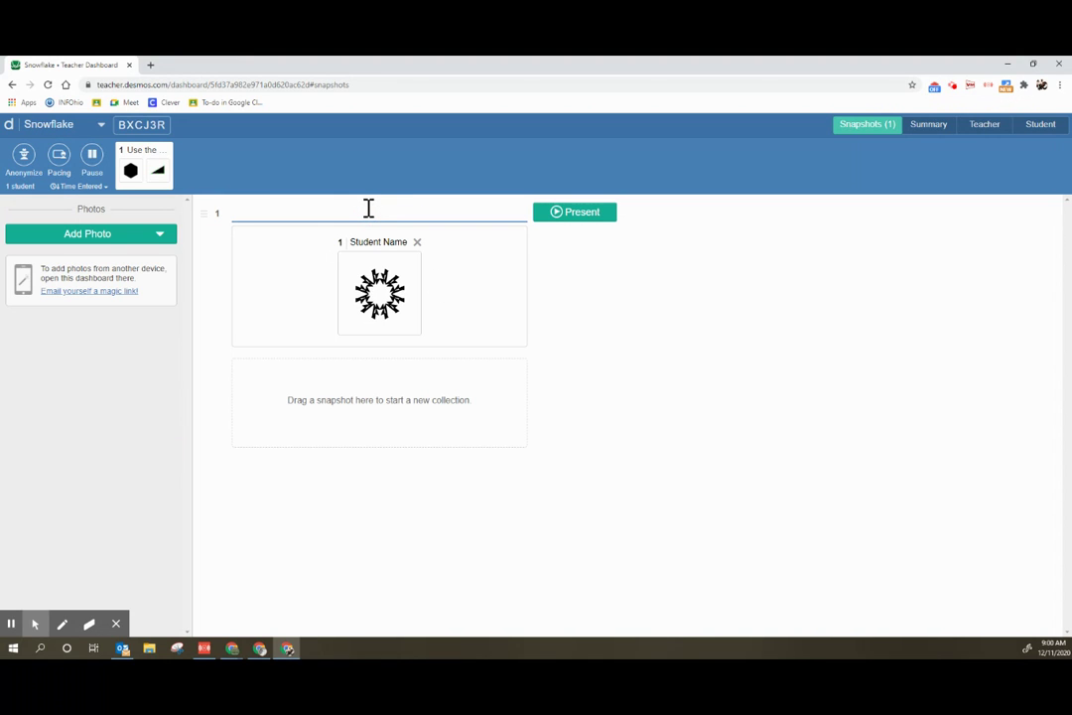
pyautogui.write('Snowflakes')
pyautogui.click(627, 326)
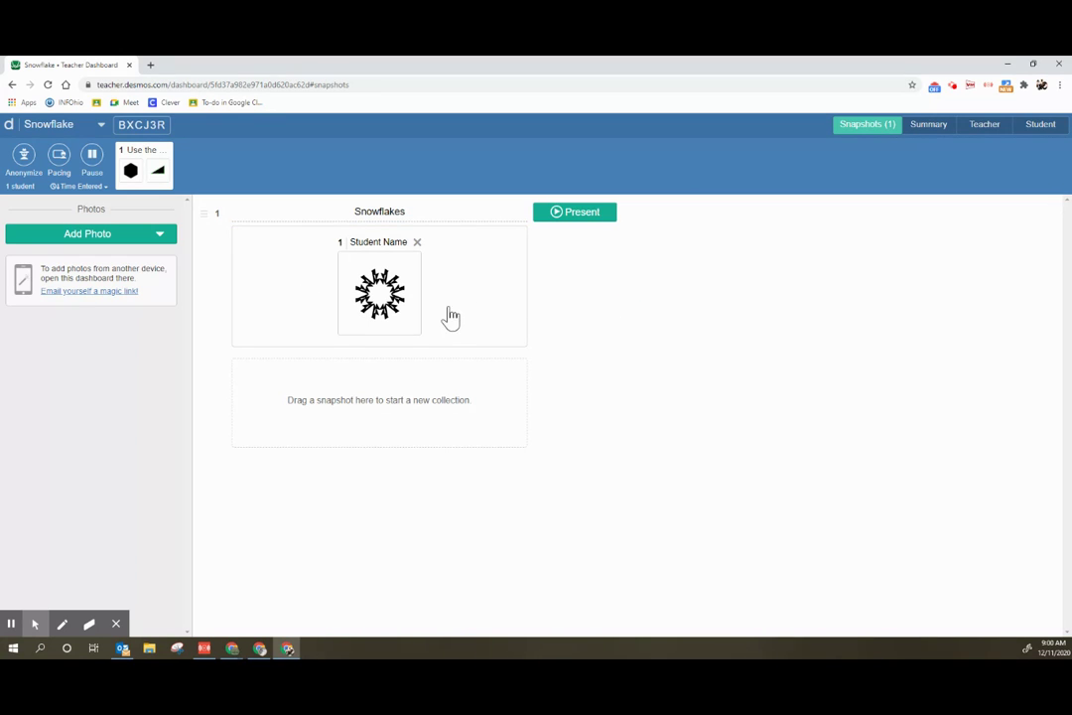
# Step: Present the Snowflakes collection to the class, view the student's snowflake full screen, then close
pyautogui.click(925, 127)
pyautogui.click(601, 214)
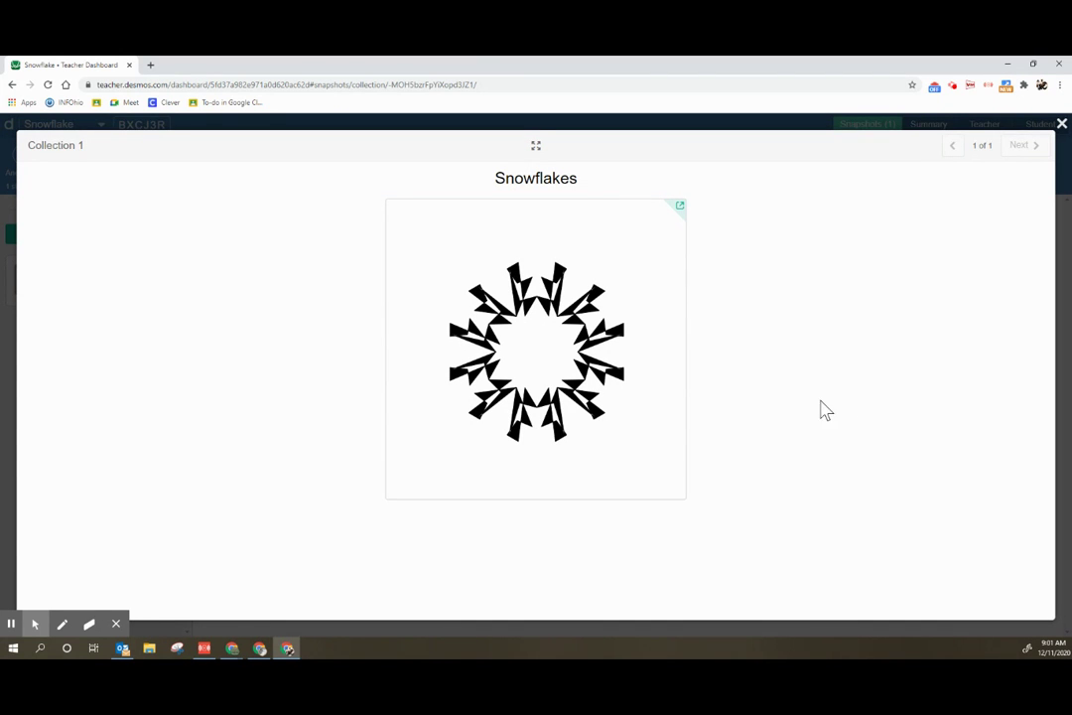
pyautogui.click(680, 208)
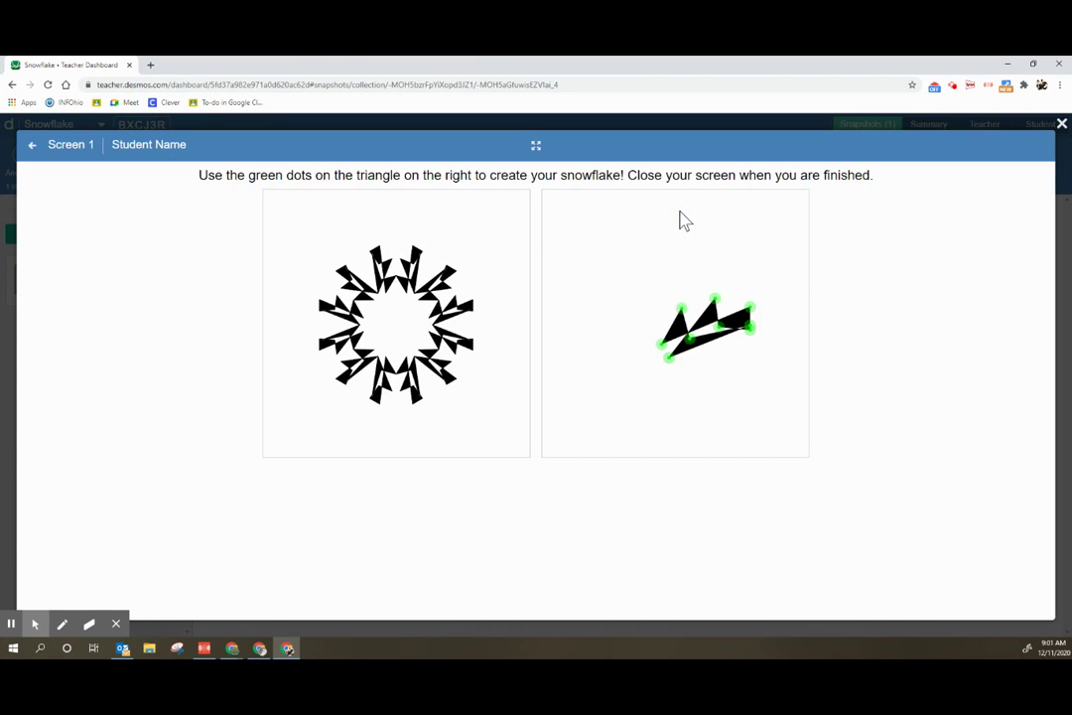
pyautogui.click(1061, 123)
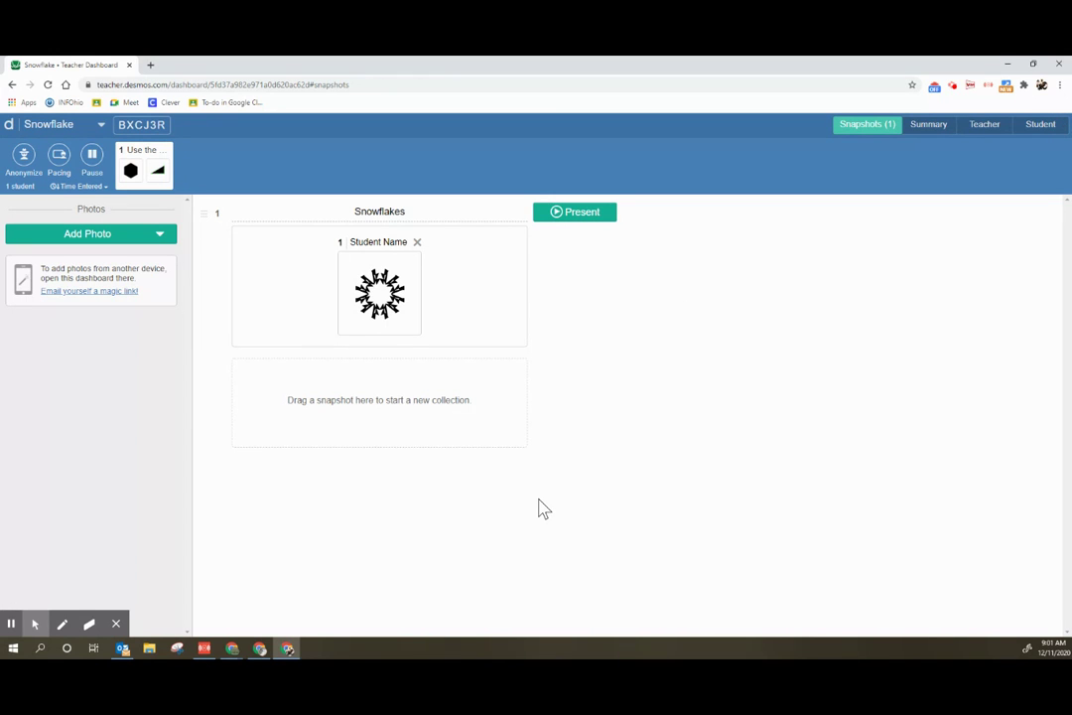